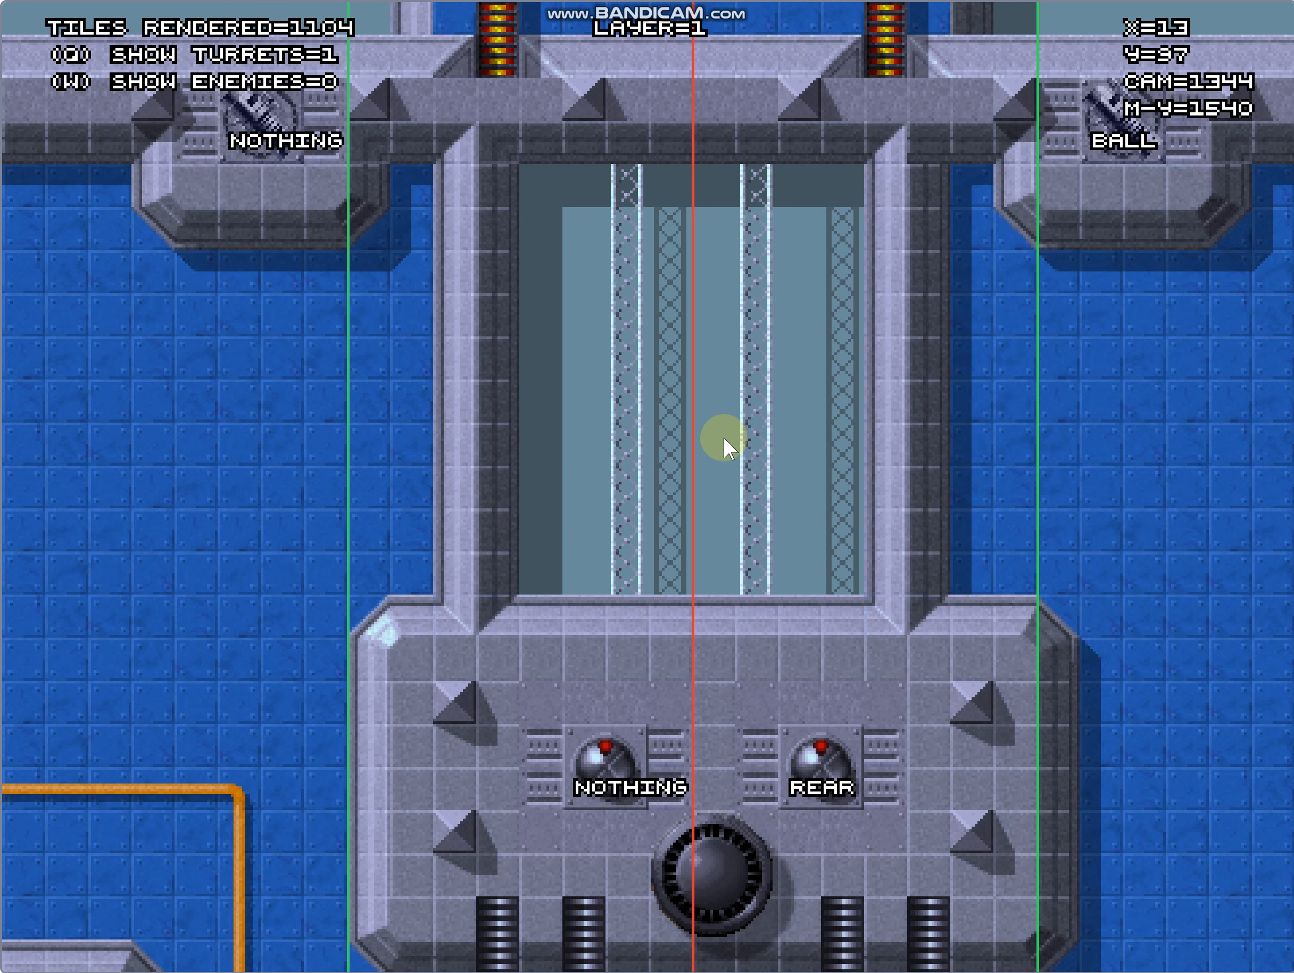
Switch to layer 2 and build a bevelled metal platform on the blue floor left of the central shaft.
key(Right)
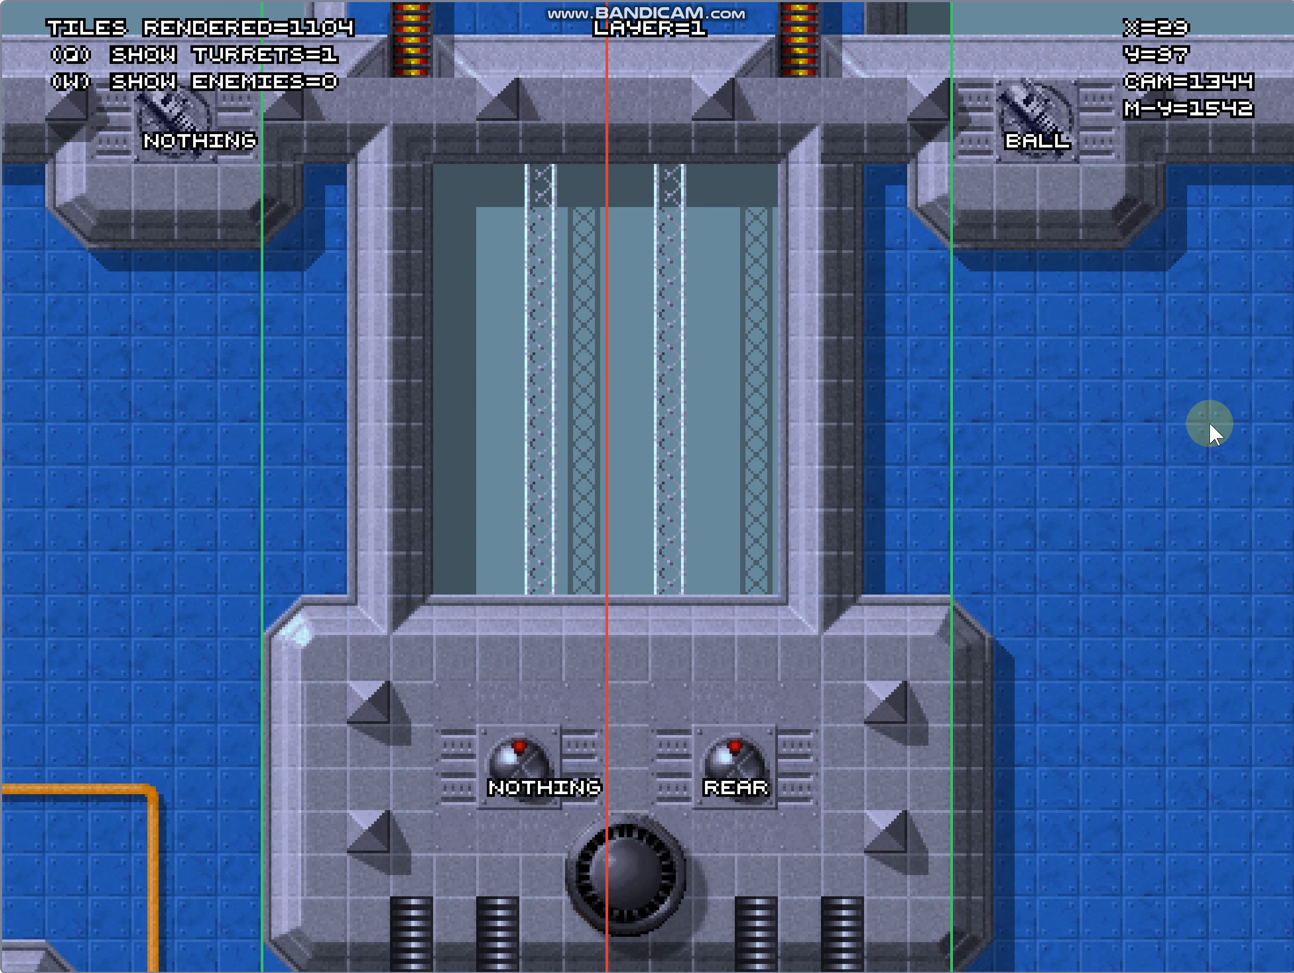
key(Left)
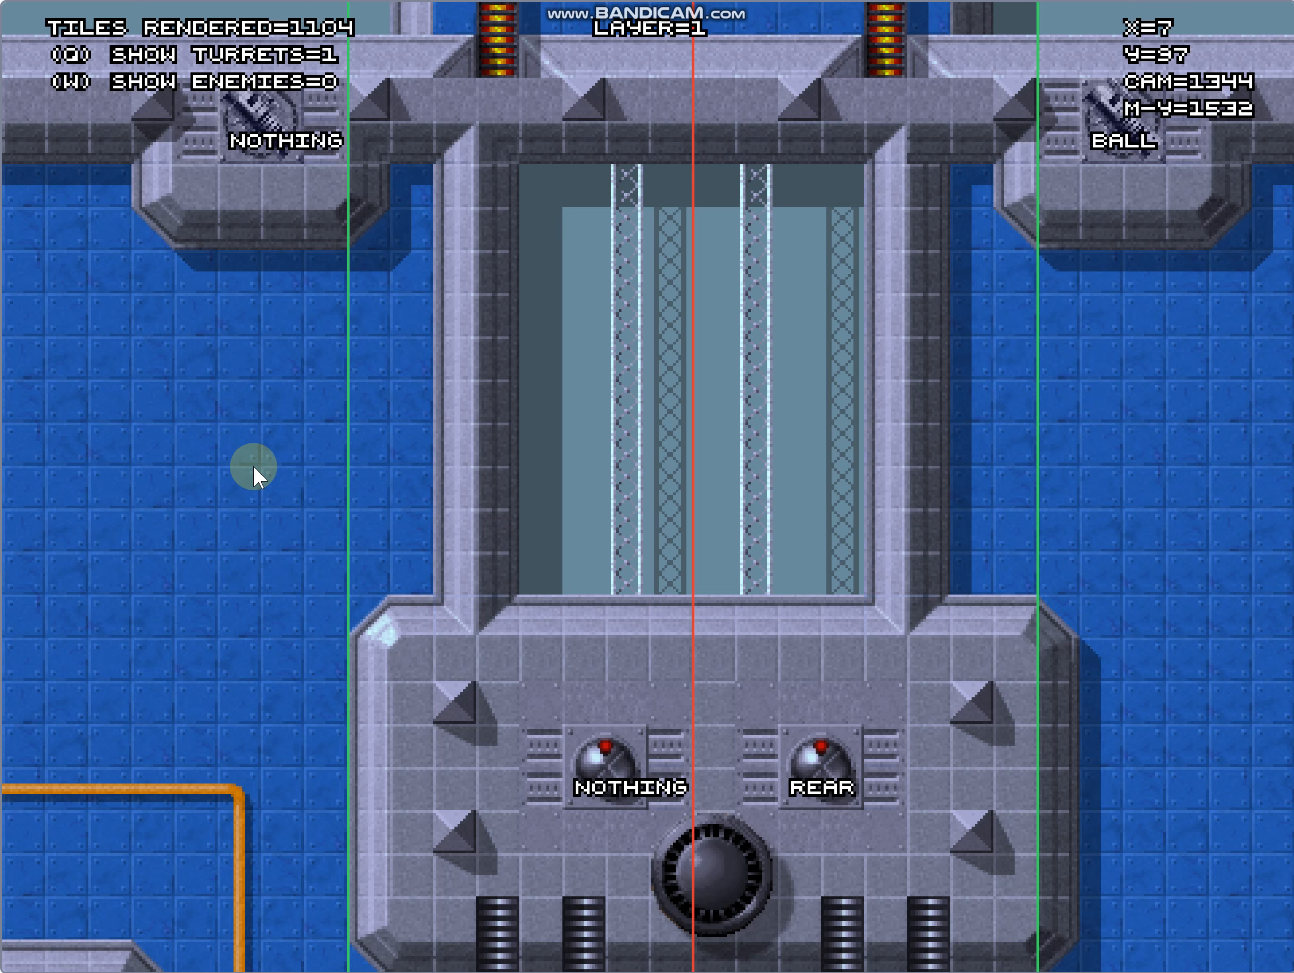
key(2)
key(space)
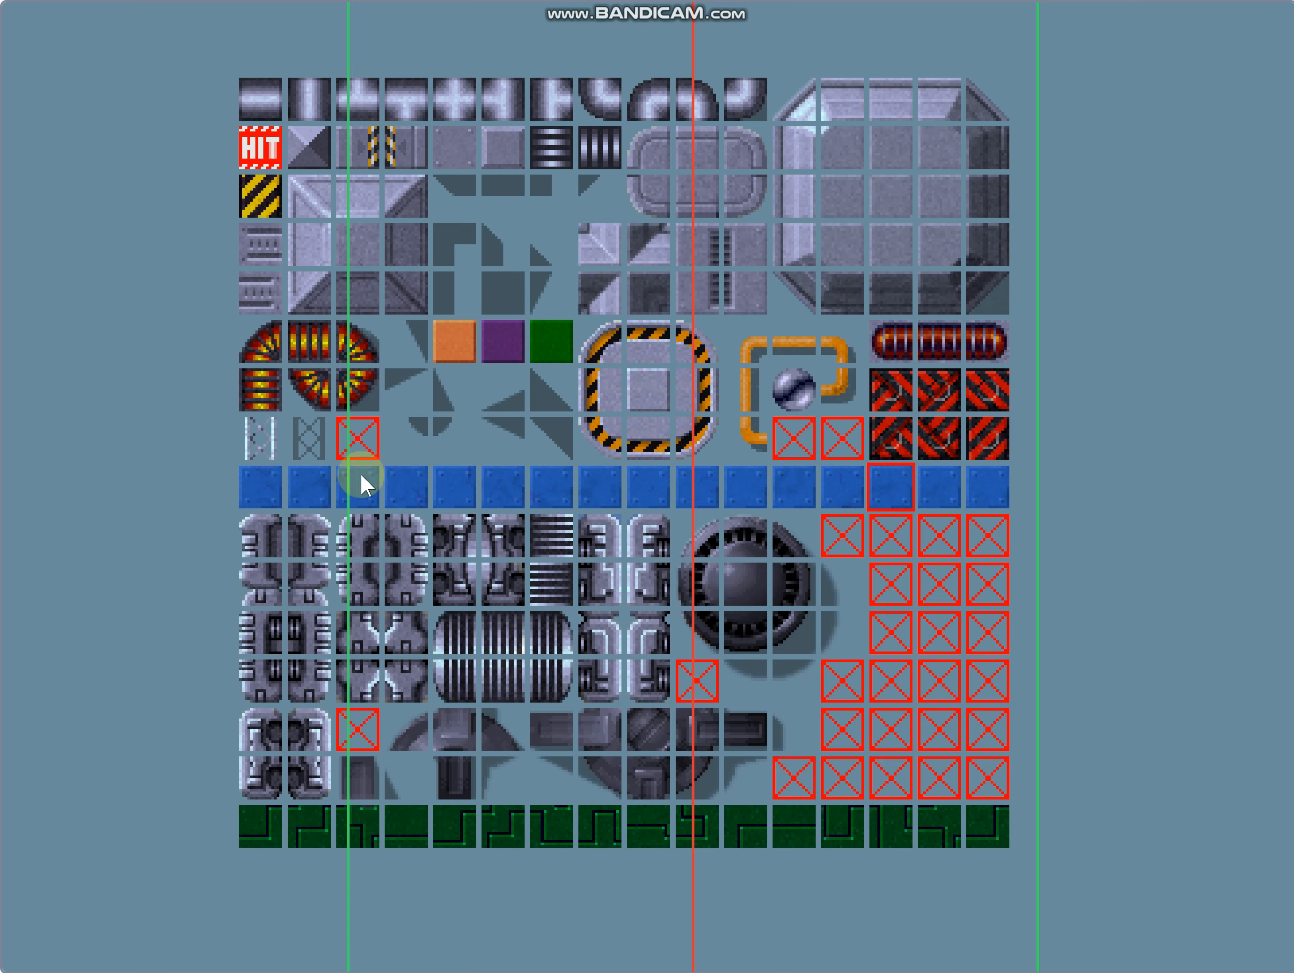
click(878, 115)
drag(37, 407, 204, 412)
key(space)
click(963, 106)
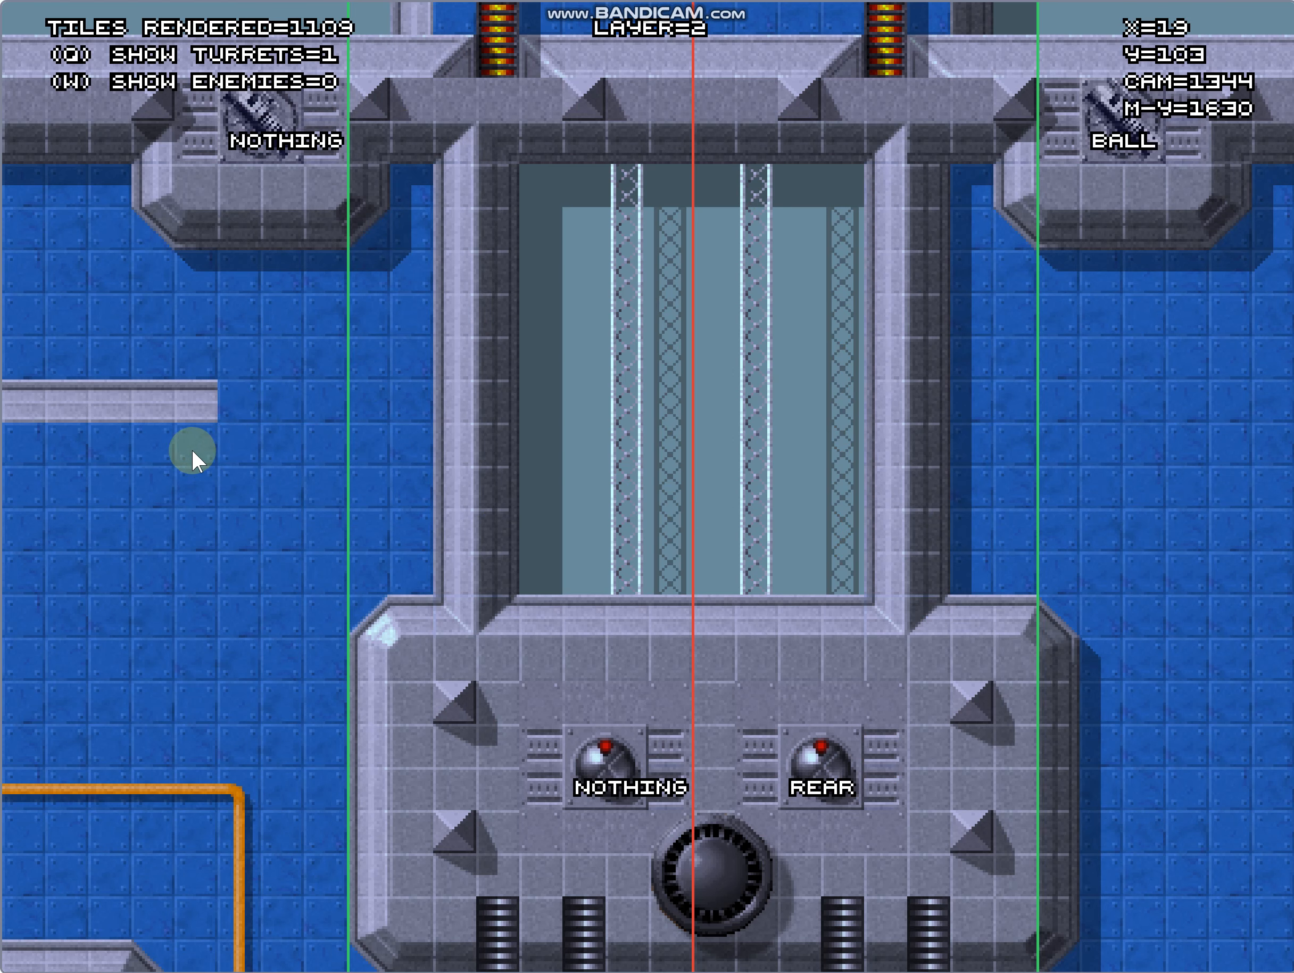
click(231, 406)
Add shadow tiles along the right and lower edges of the new metal platform.
key(space)
click(491, 247)
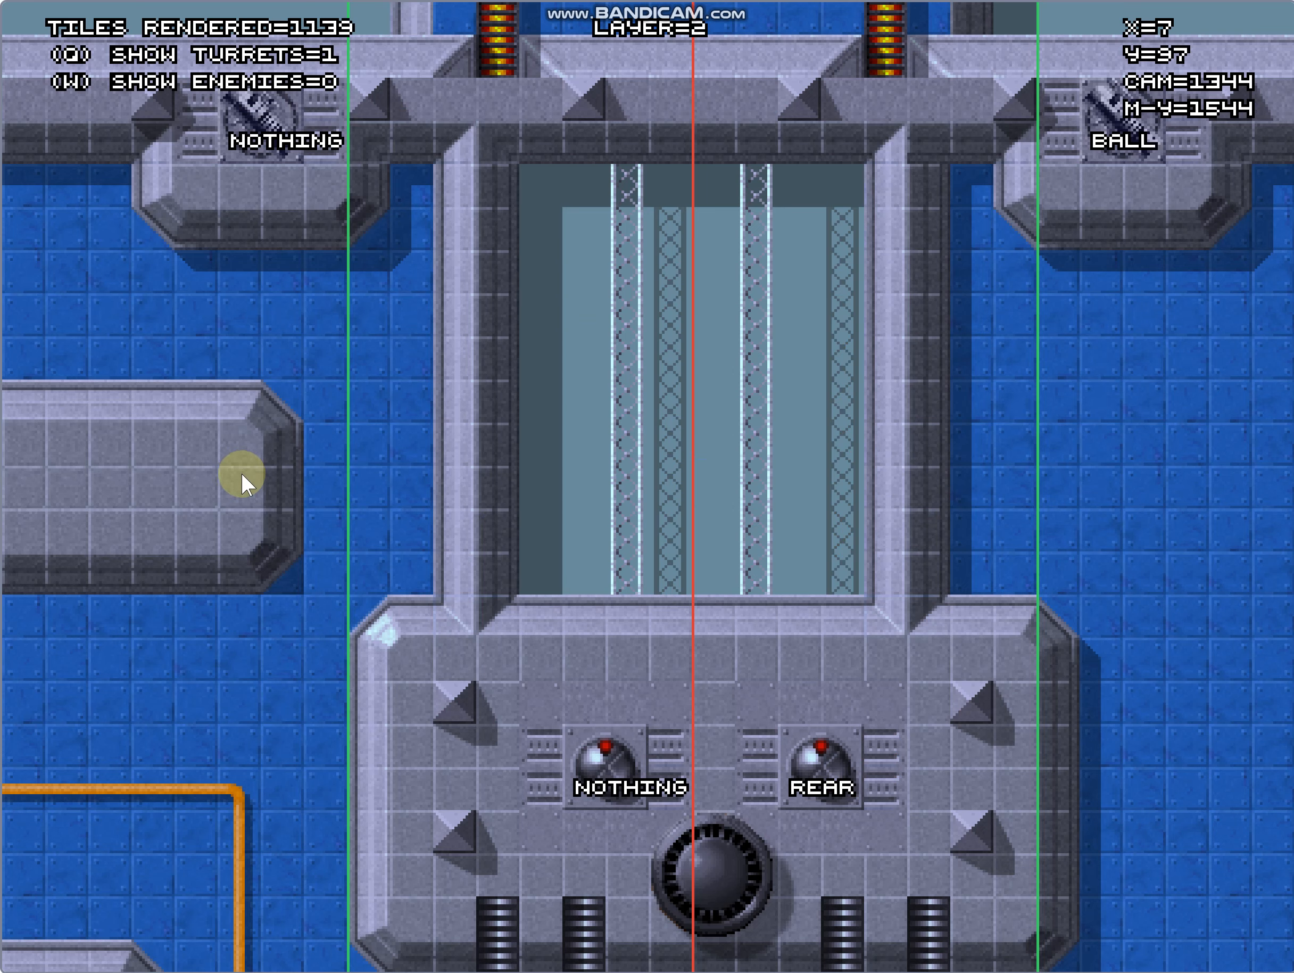
key(space)
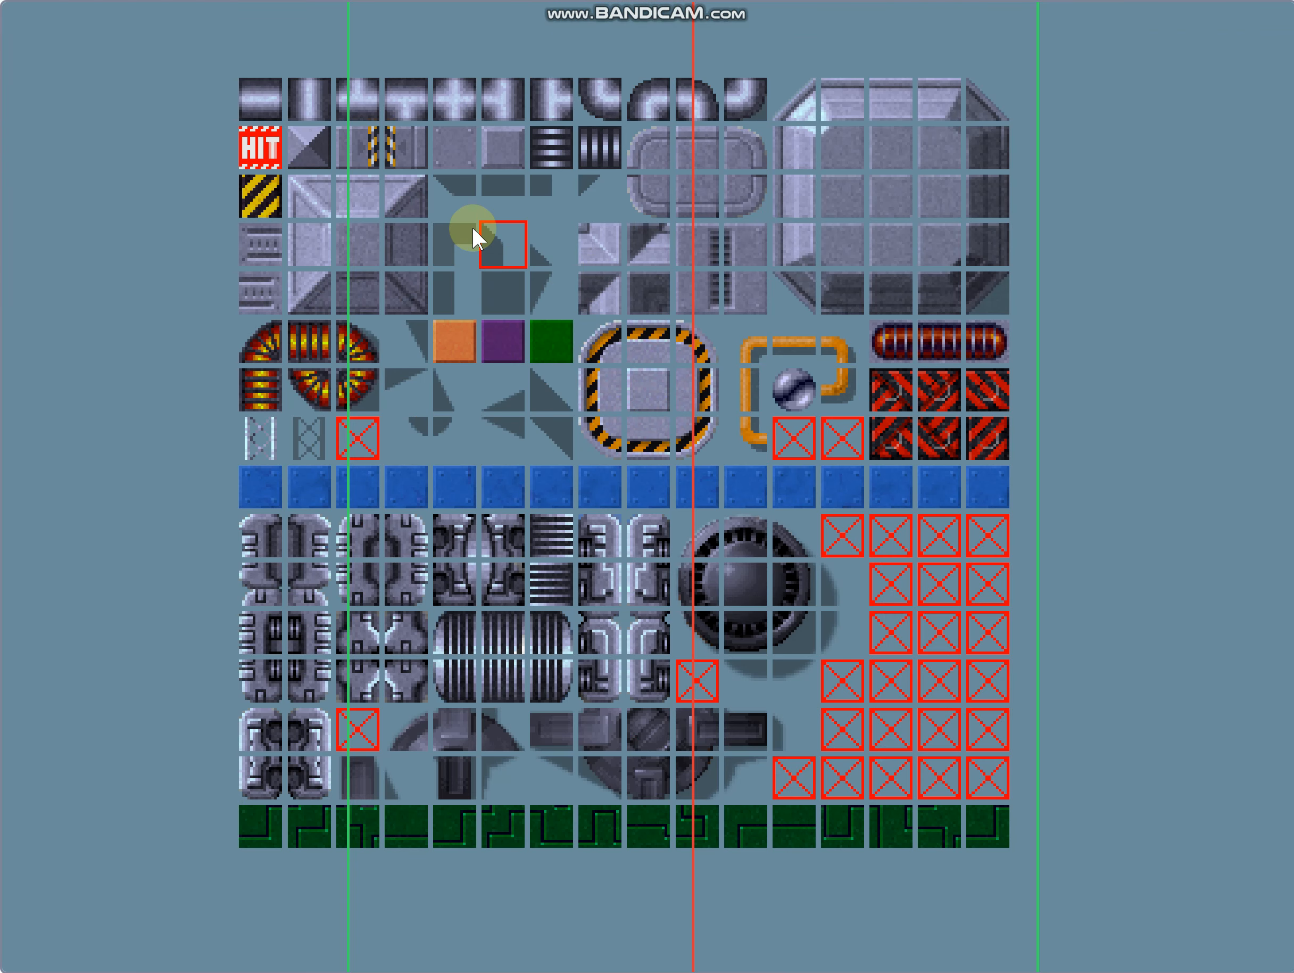
key(space)
drag(316, 488, 316, 573)
click(316, 616)
drag(282, 615, 23, 615)
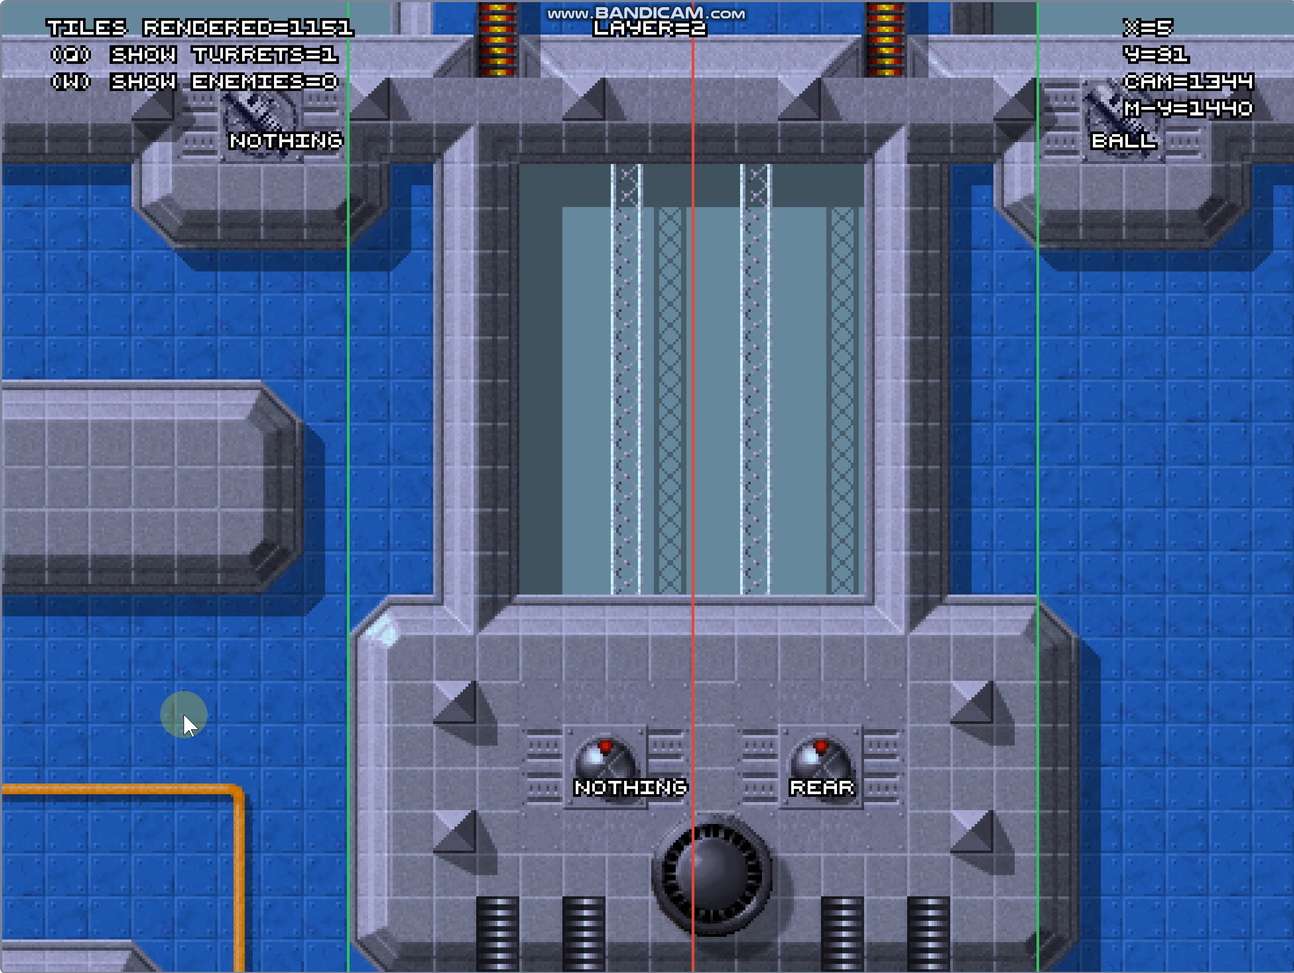
Change the type of the turret labelled NOTHING on the large central platform to radar.
key(Right)
key(Right)
key(Left)
key(Left)
key(Down)
key(Down)
key(Down)
key(Down)
key(Down)
key(Down)
key(Down)
key(Down)
click(577, 393)
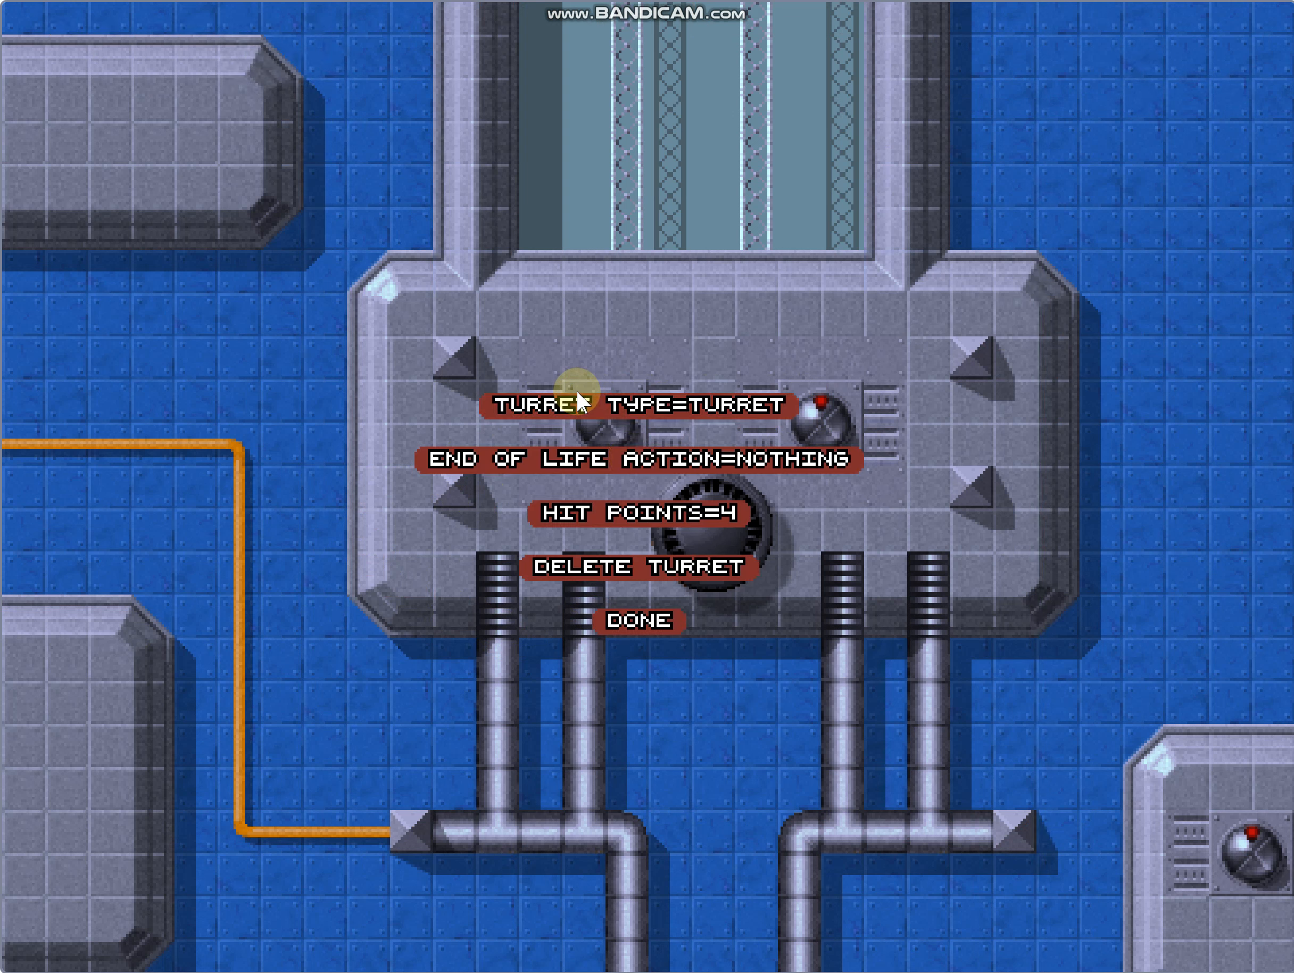
click(655, 410)
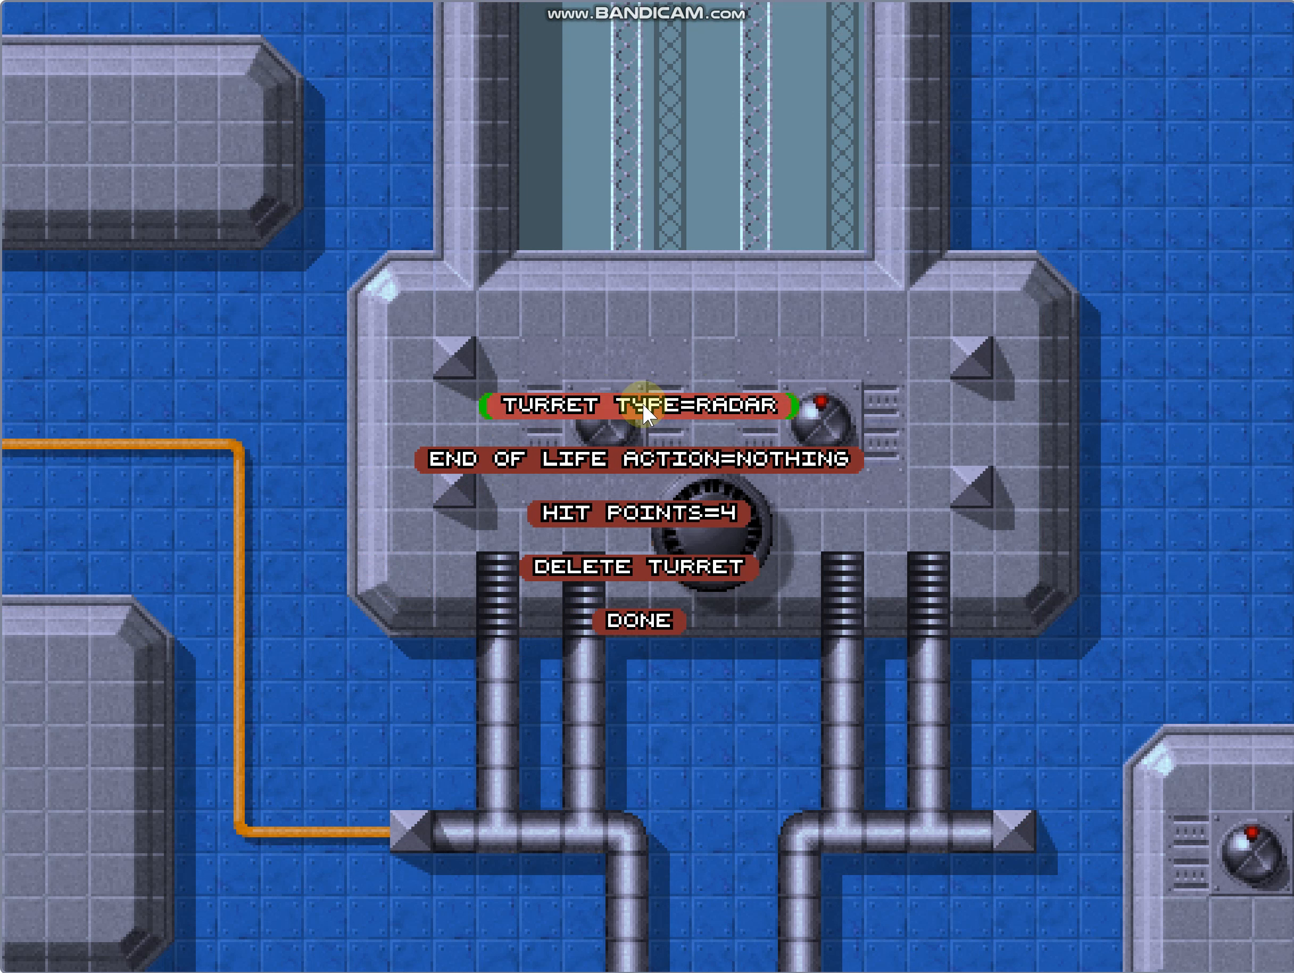
click(645, 408)
click(642, 410)
click(641, 411)
click(640, 407)
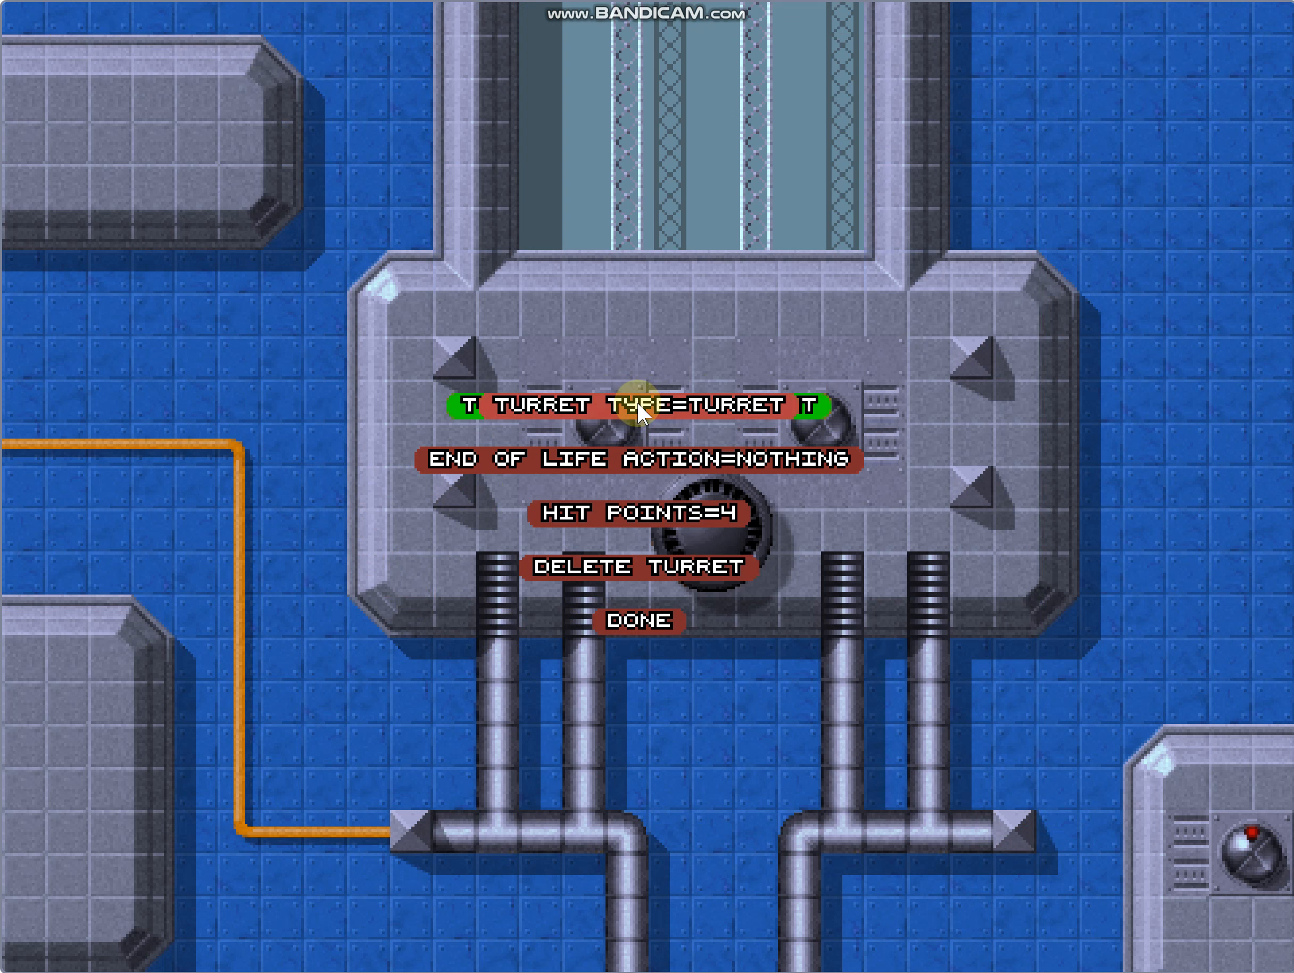
click(639, 406)
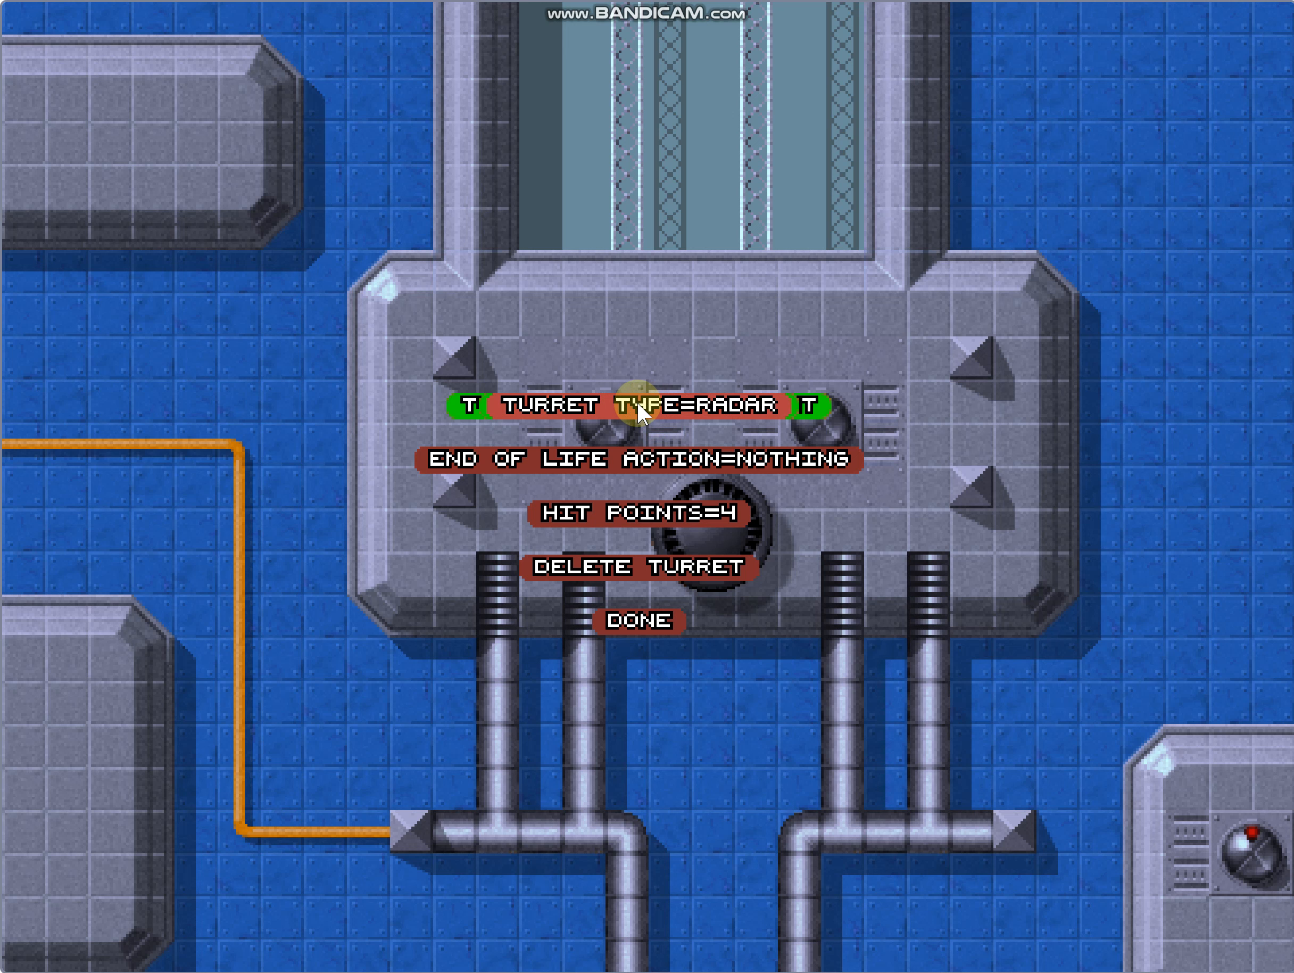
click(631, 623)
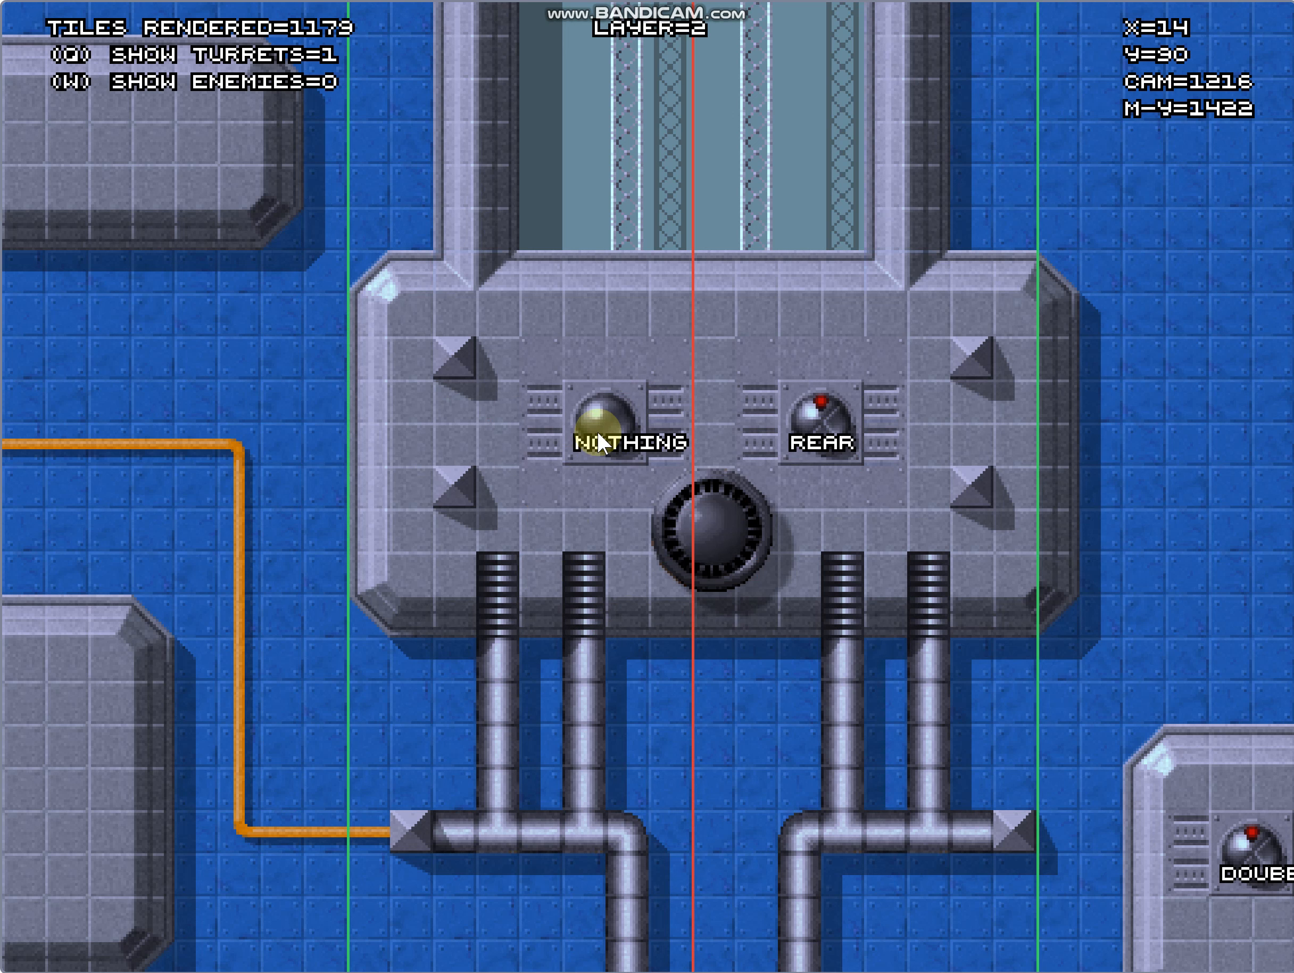
Place a side-left turret on the large central platform and delete it.
click(723, 426)
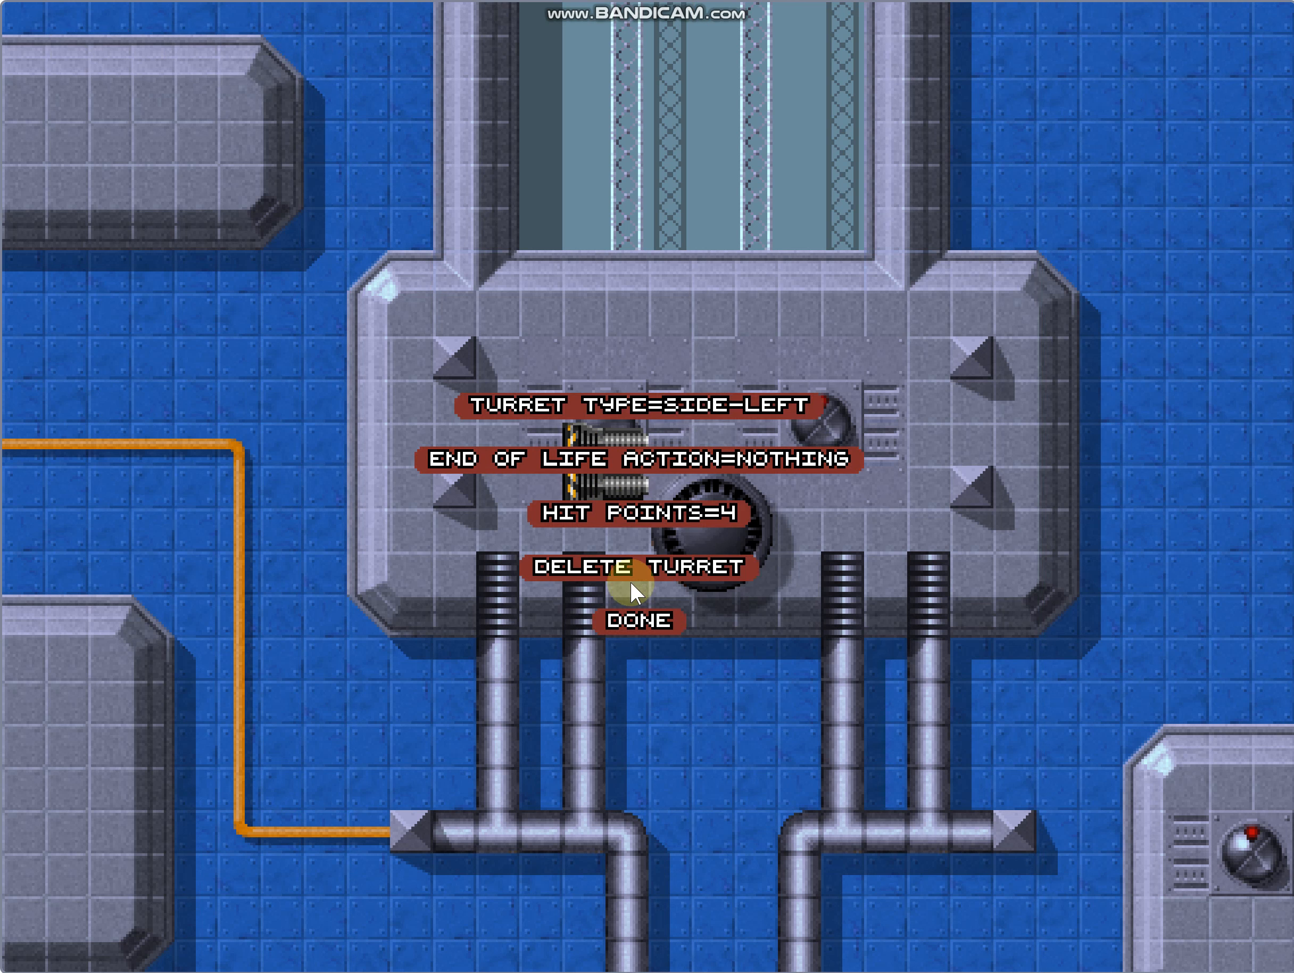
click(617, 574)
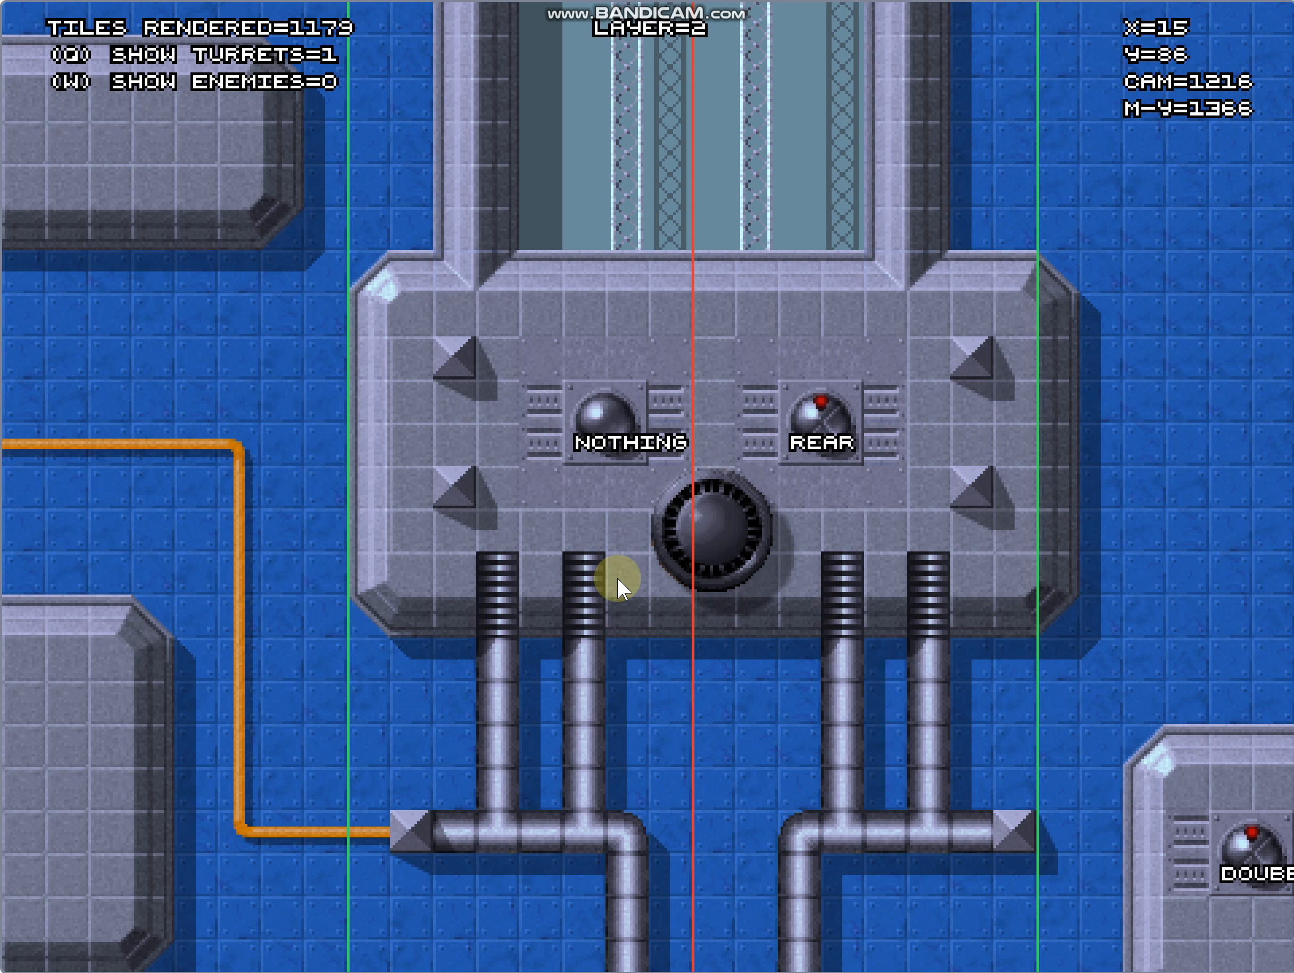
Set the type of the turret labelled NOTHING on the large central platform to turret.
click(574, 391)
click(639, 407)
click(633, 407)
click(633, 406)
click(633, 407)
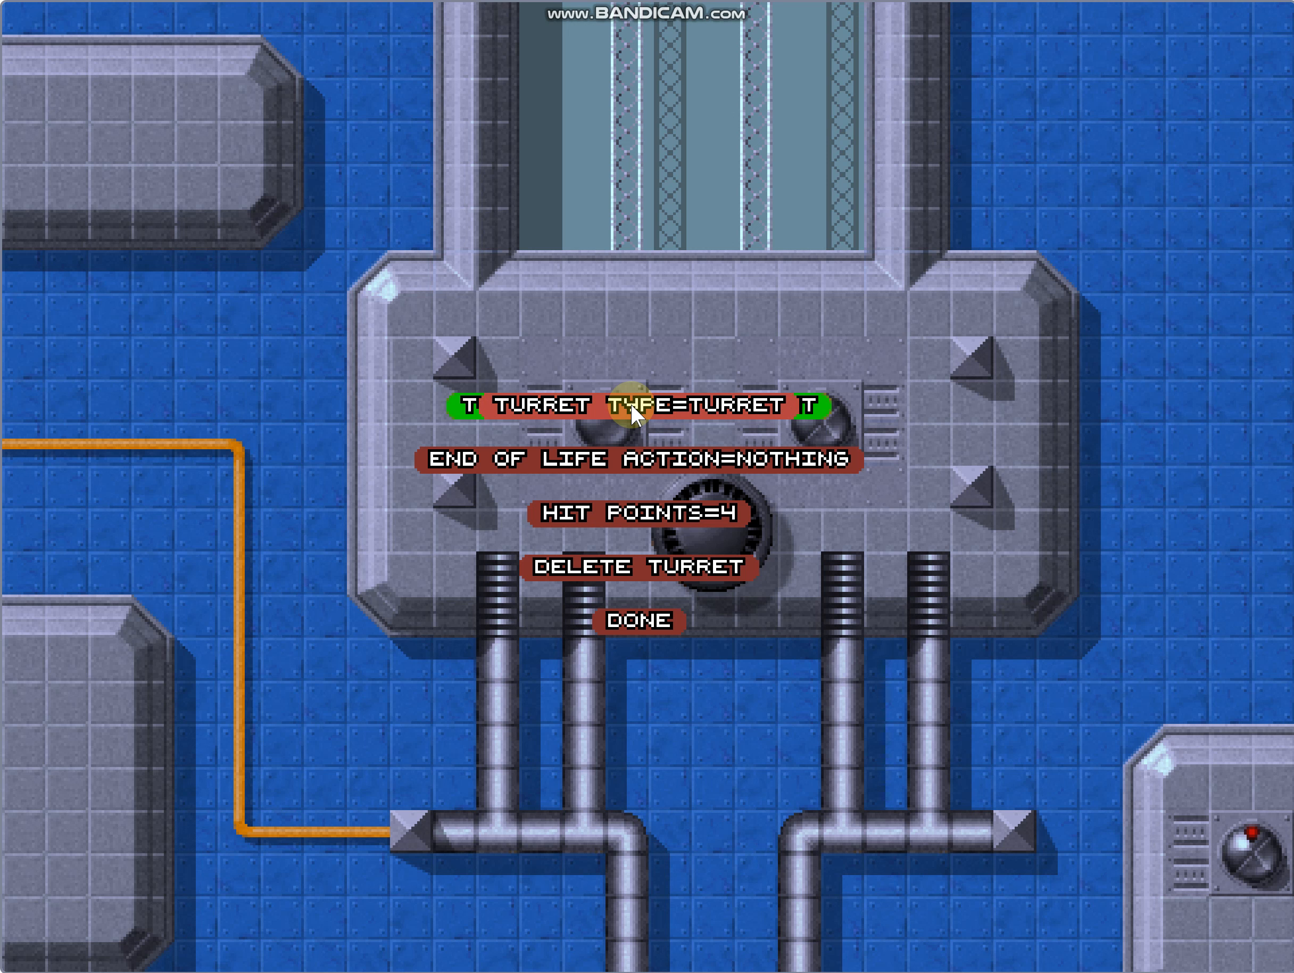
click(607, 617)
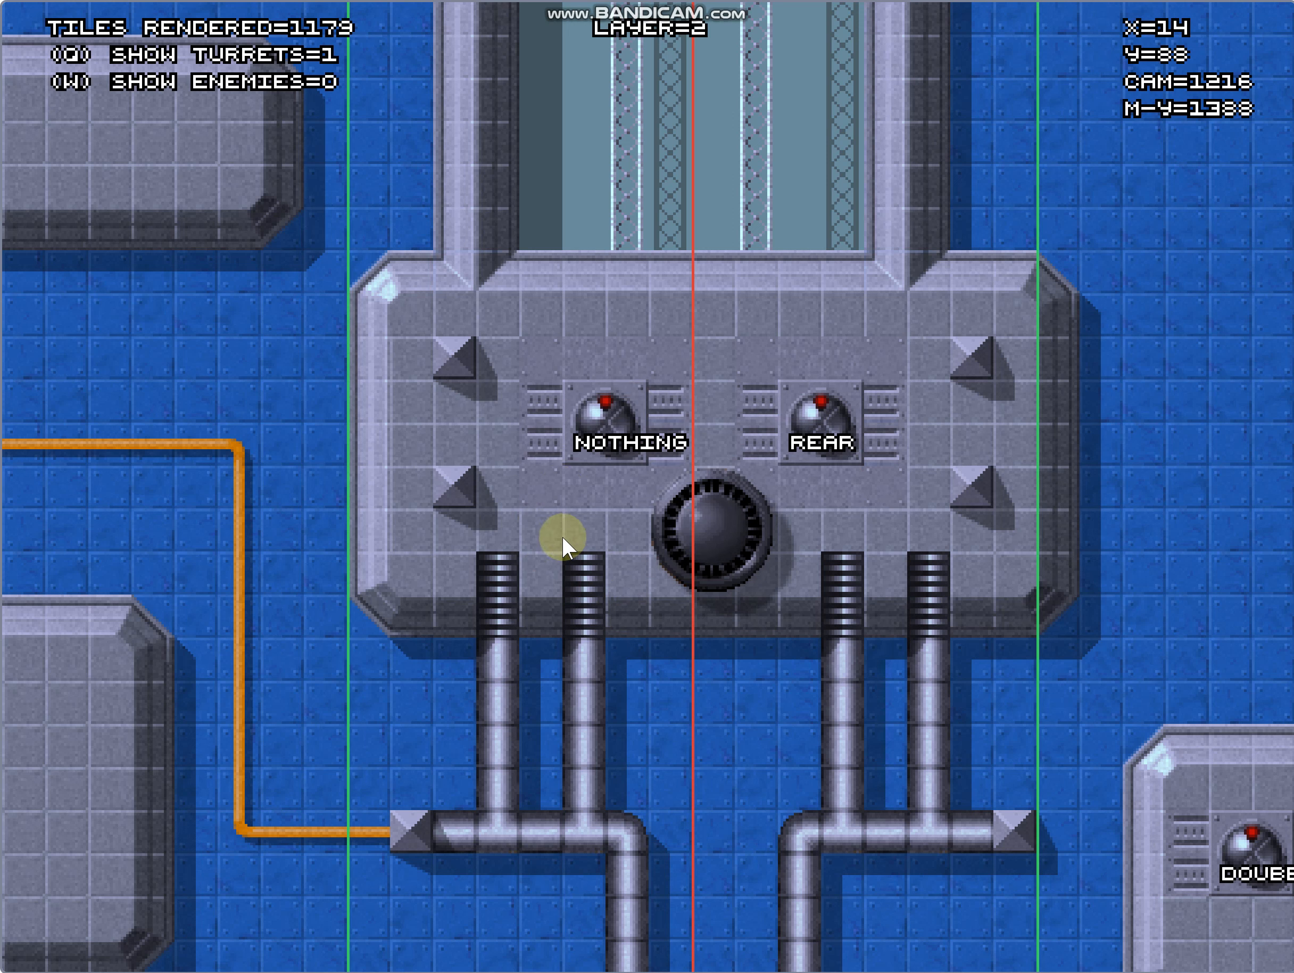
Examine the turrets and their end-of-life labels across the lower part of the level.
scroll(559, 557, down, 2)
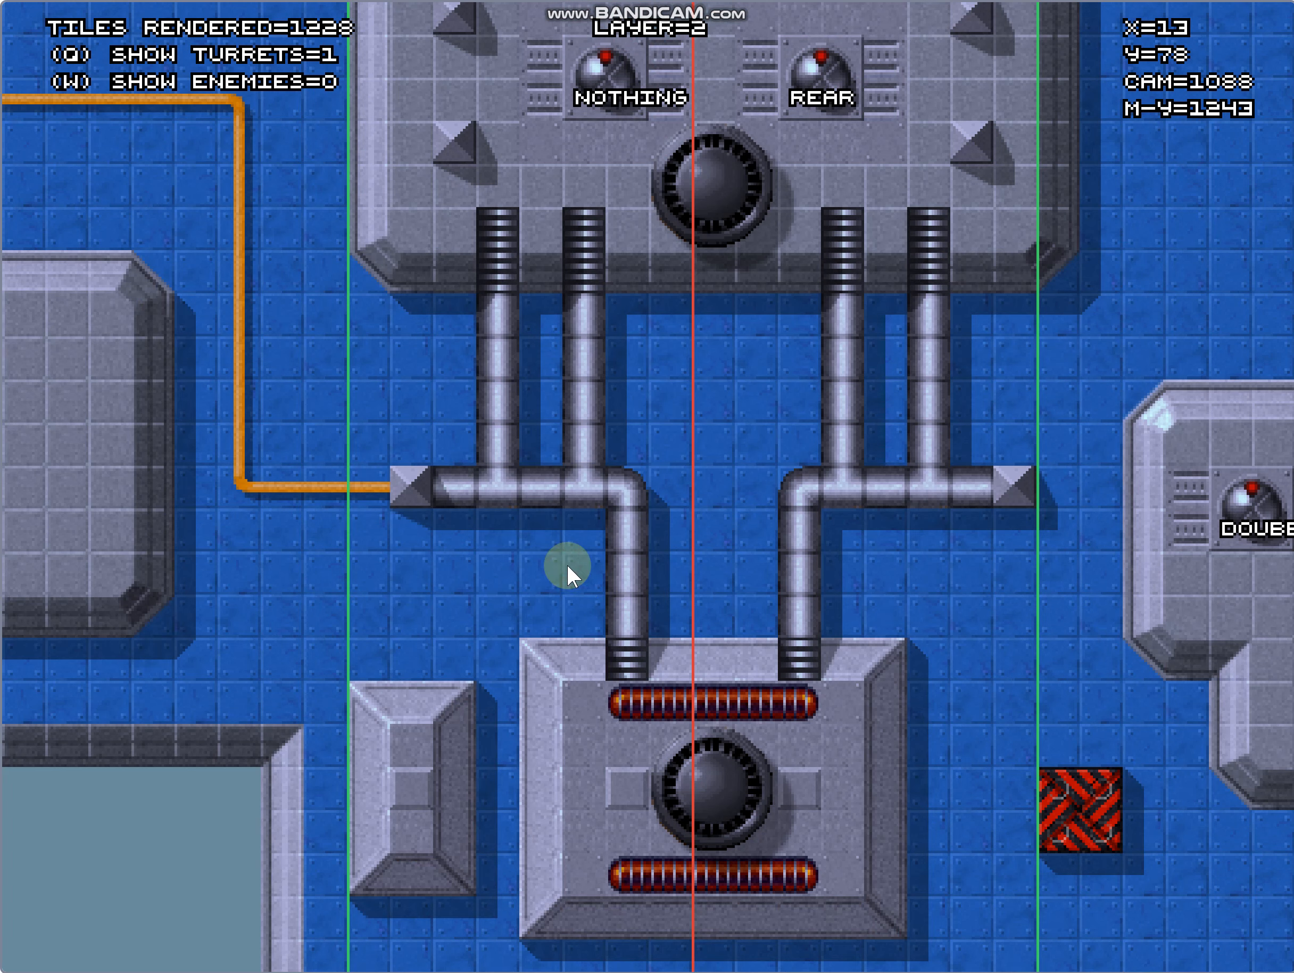
scroll(579, 583, up, 2)
scroll(580, 586, down, 10)
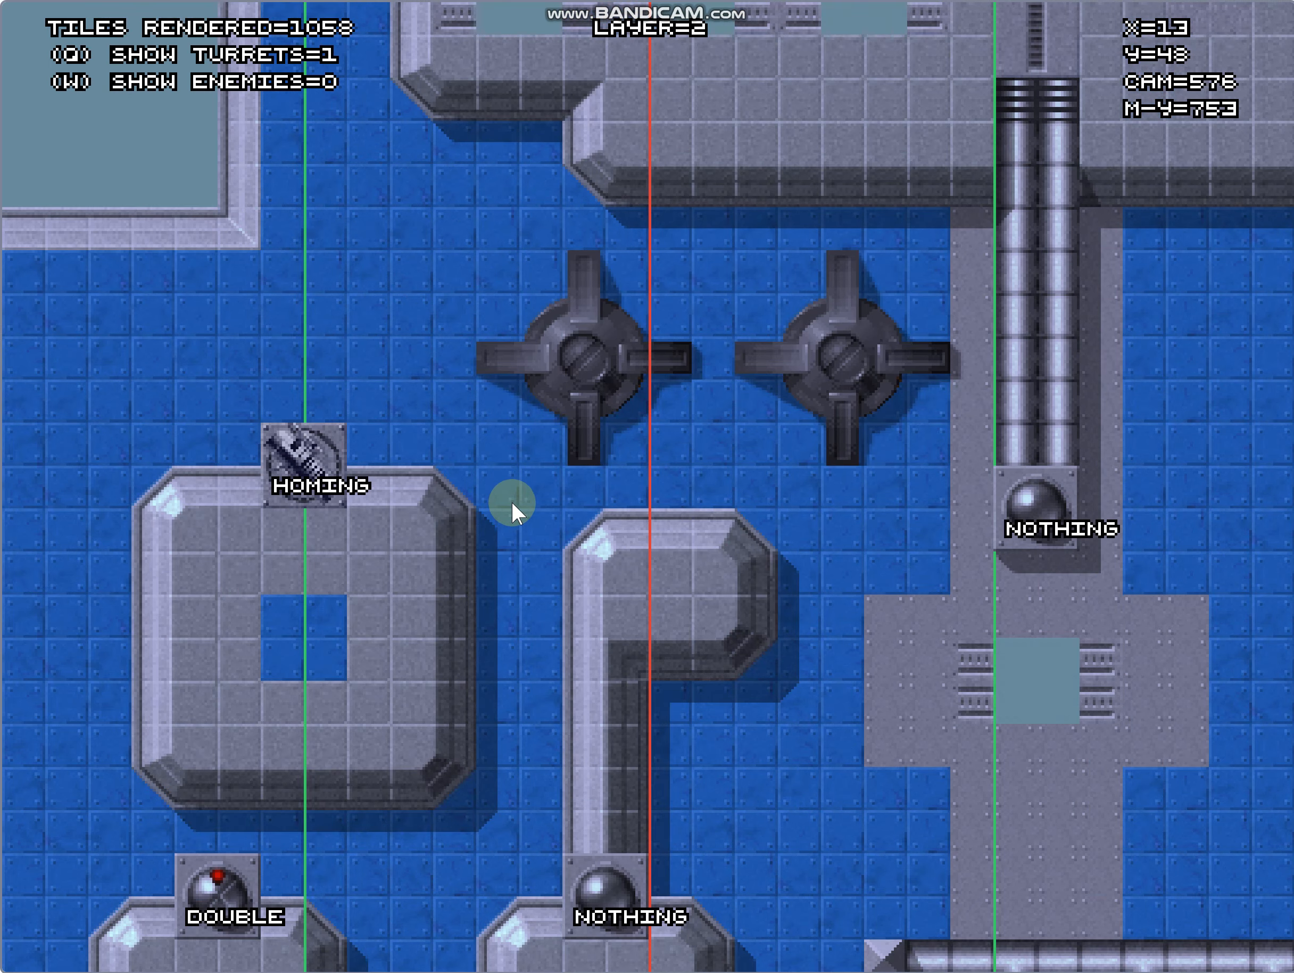
scroll(508, 500, down, 3)
scroll(508, 523, down, 6)
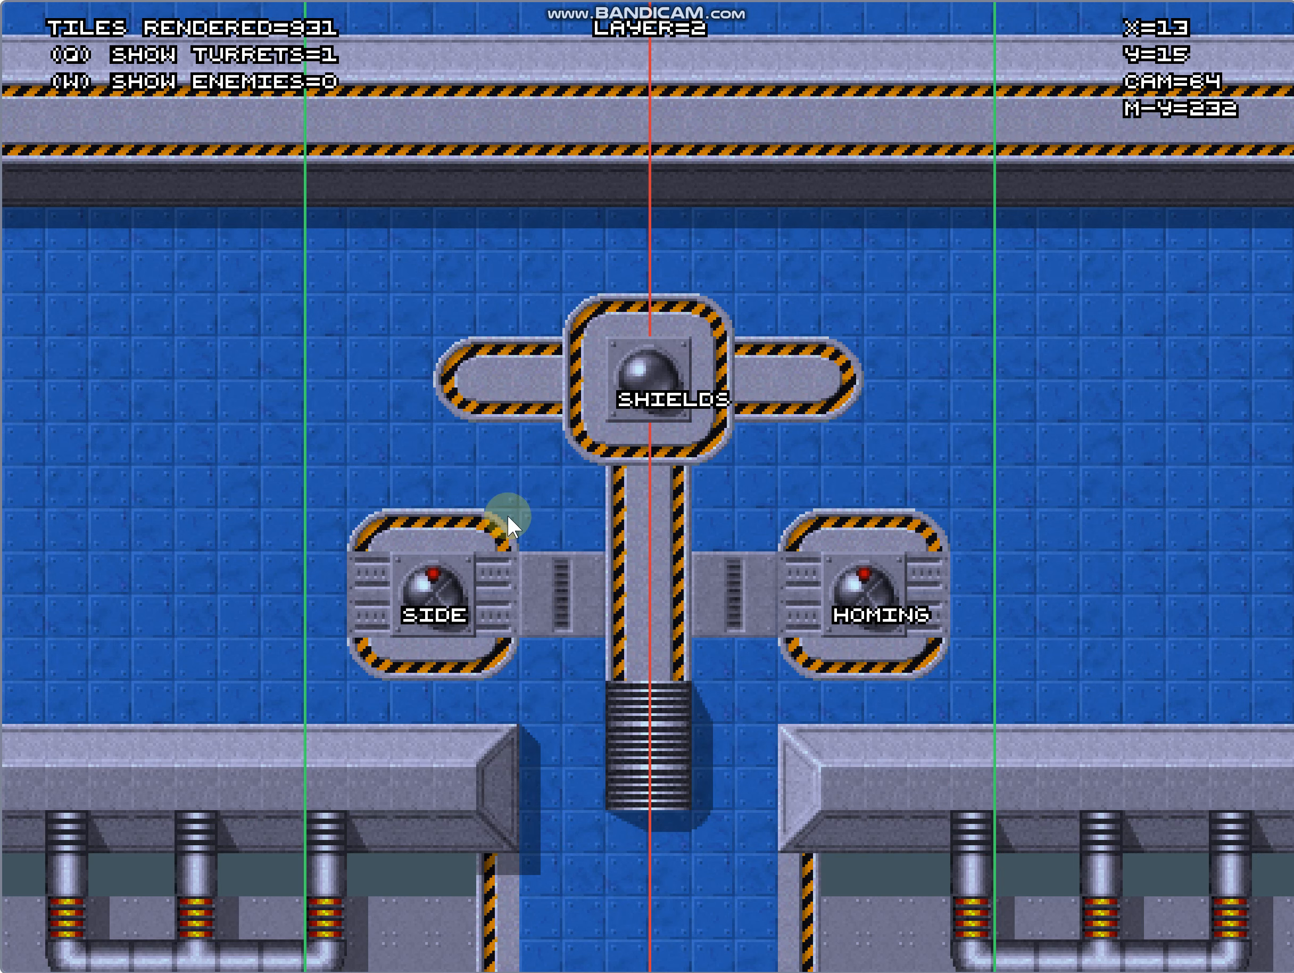
scroll(500, 507, up, 3)
scroll(499, 503, up, 4)
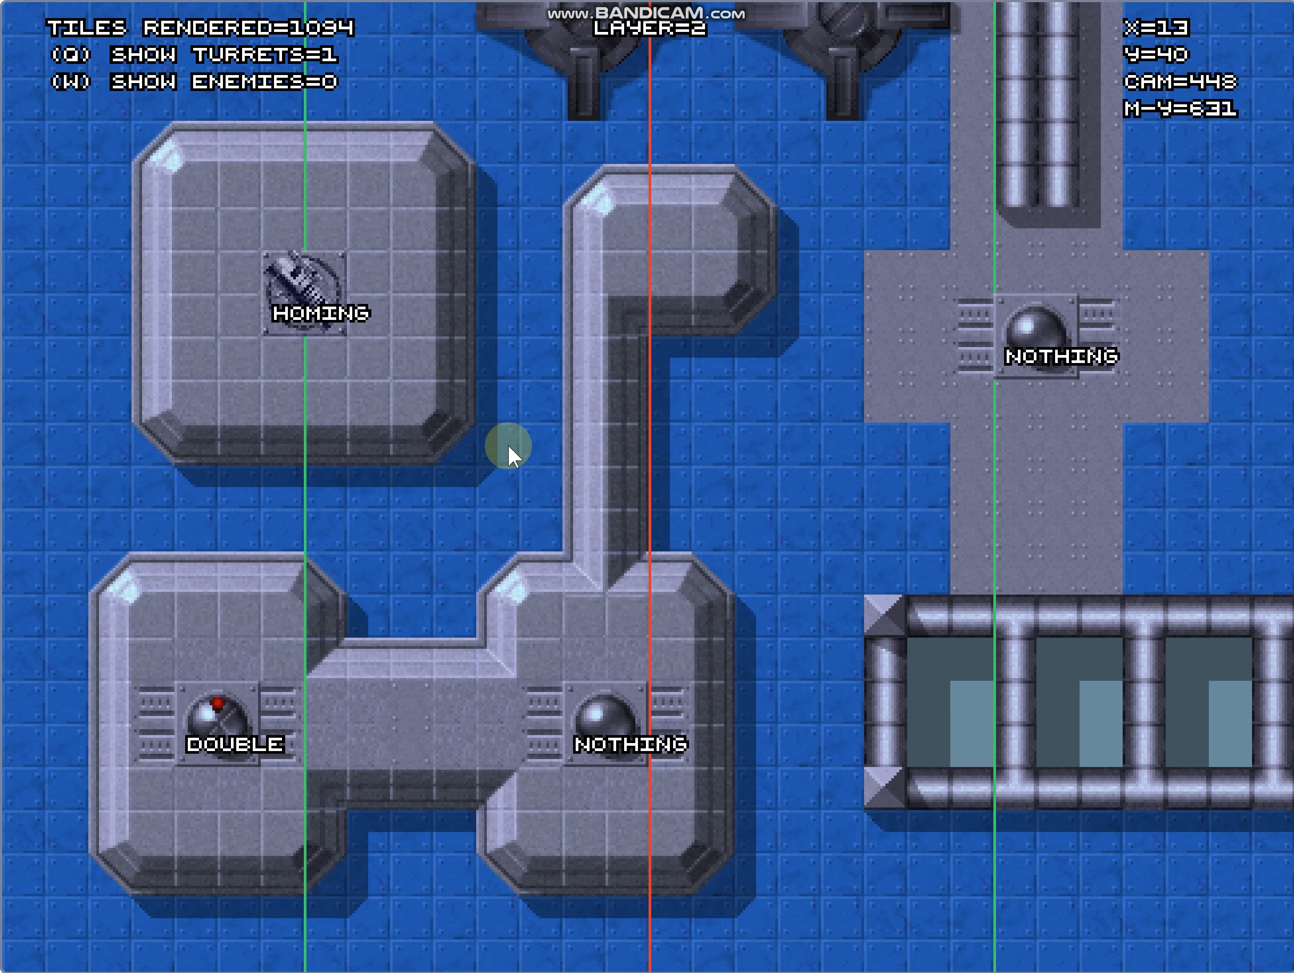
Hide the turrets, show the enemies, and examine the enemy spawn entries near the start of the level.
key(q)
key(w)
scroll(549, 497, up, 2)
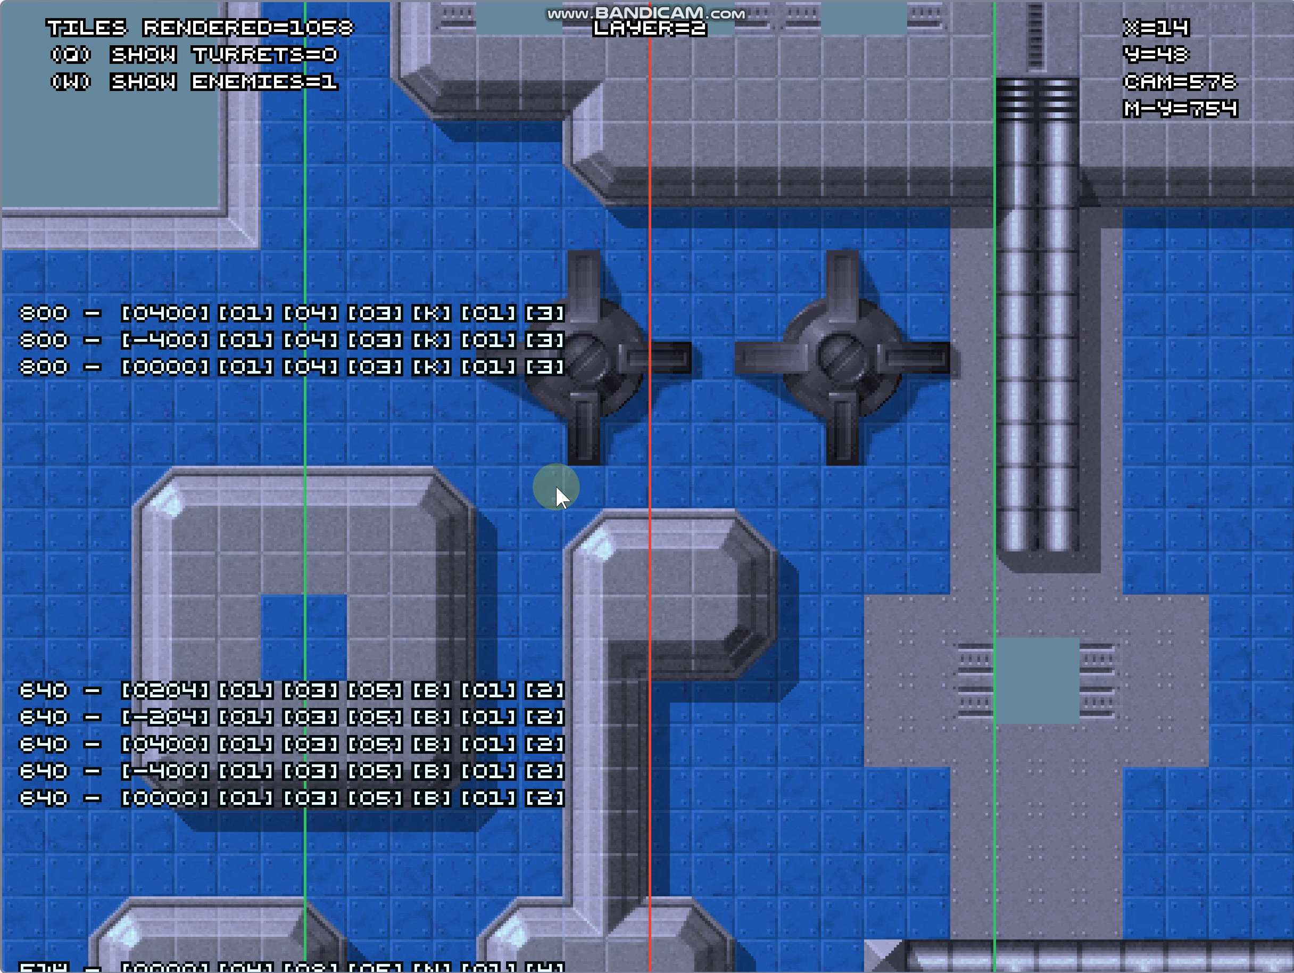
scroll(561, 485, down, 2)
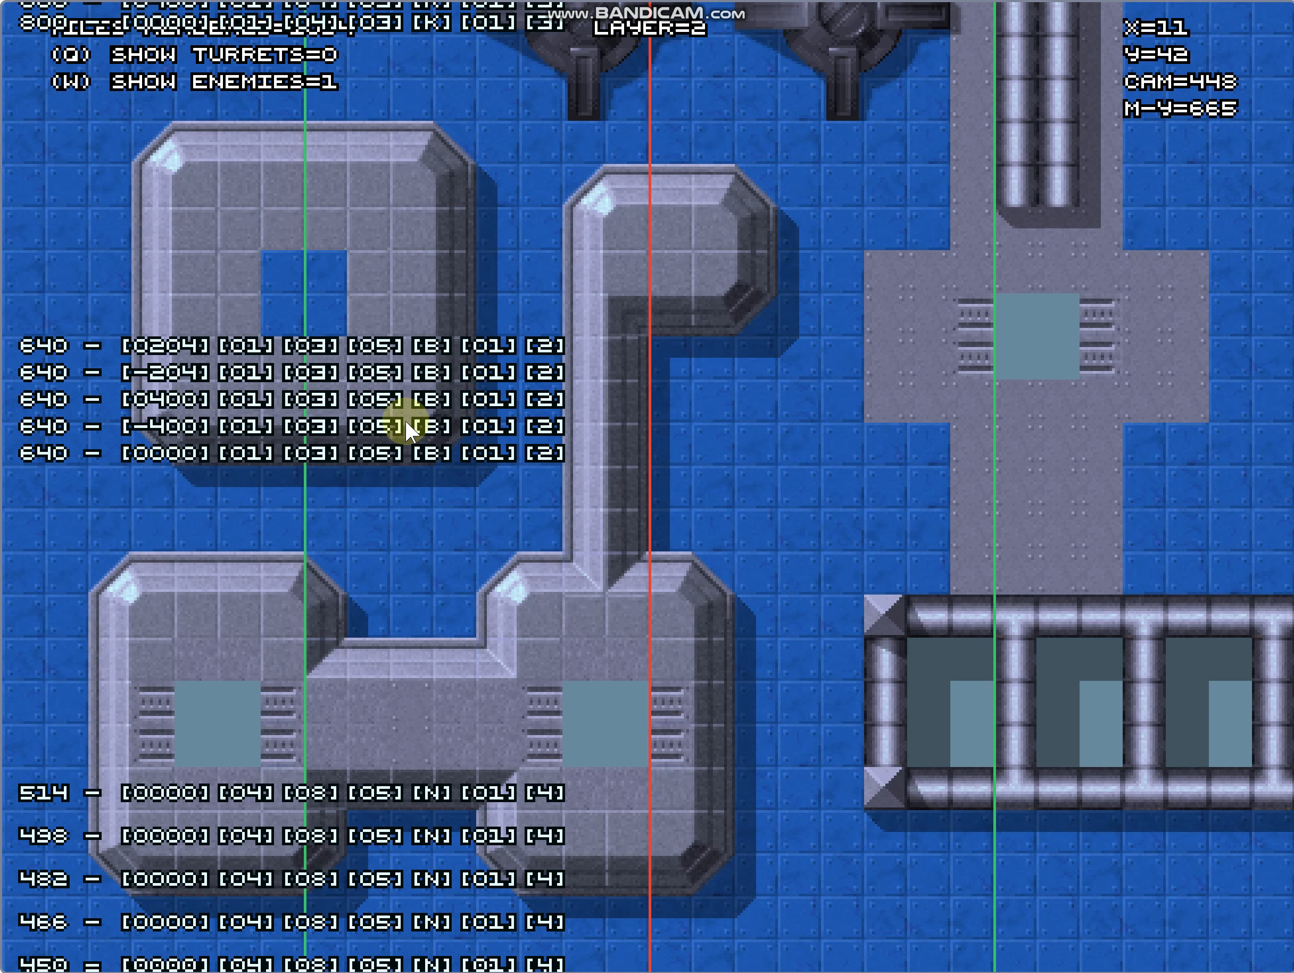
scroll(342, 502, down, 3)
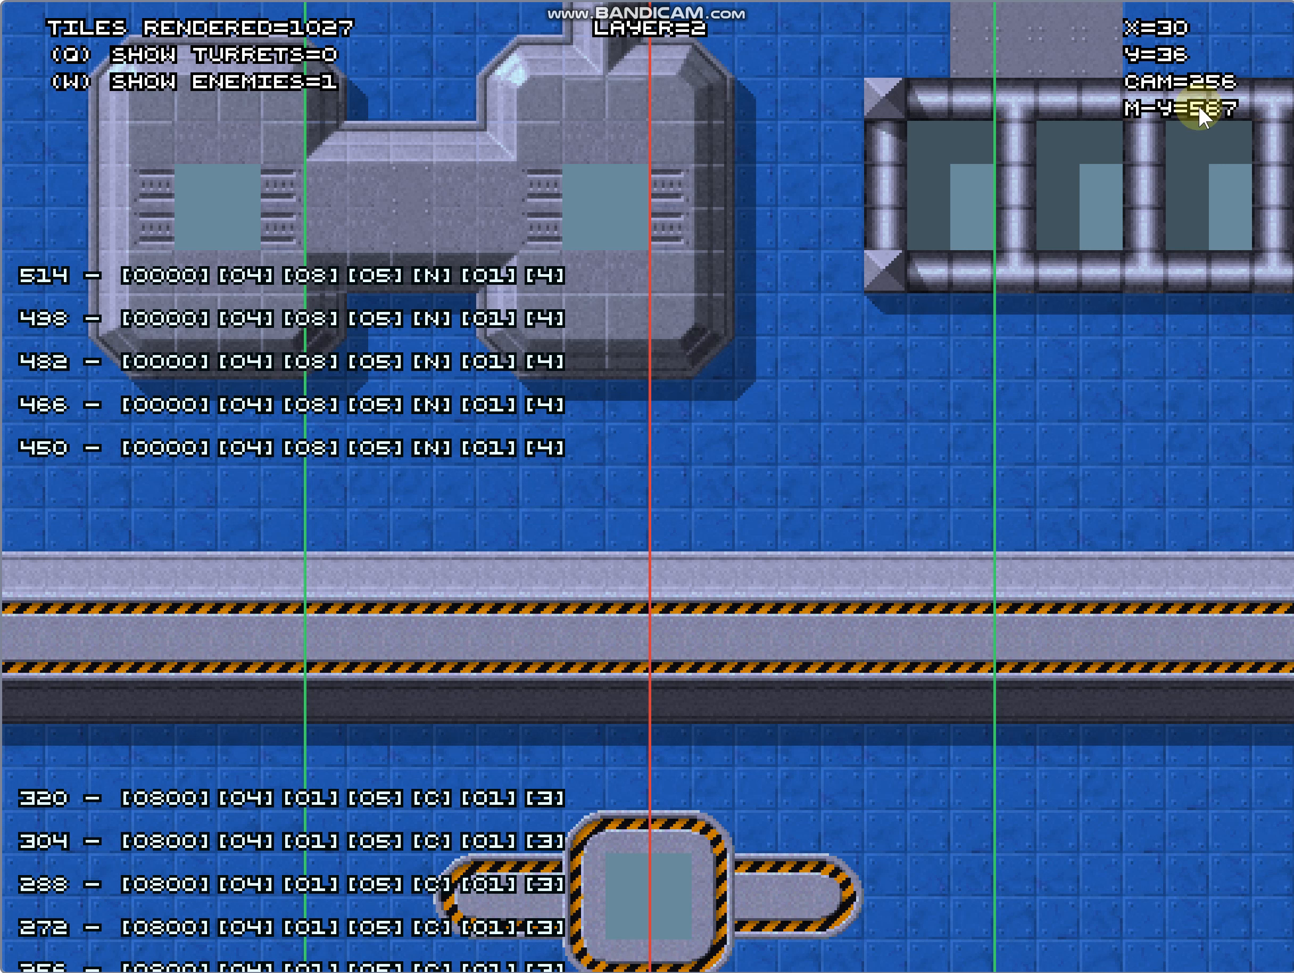
scroll(559, 607, up, 4)
scroll(499, 605, down, 4)
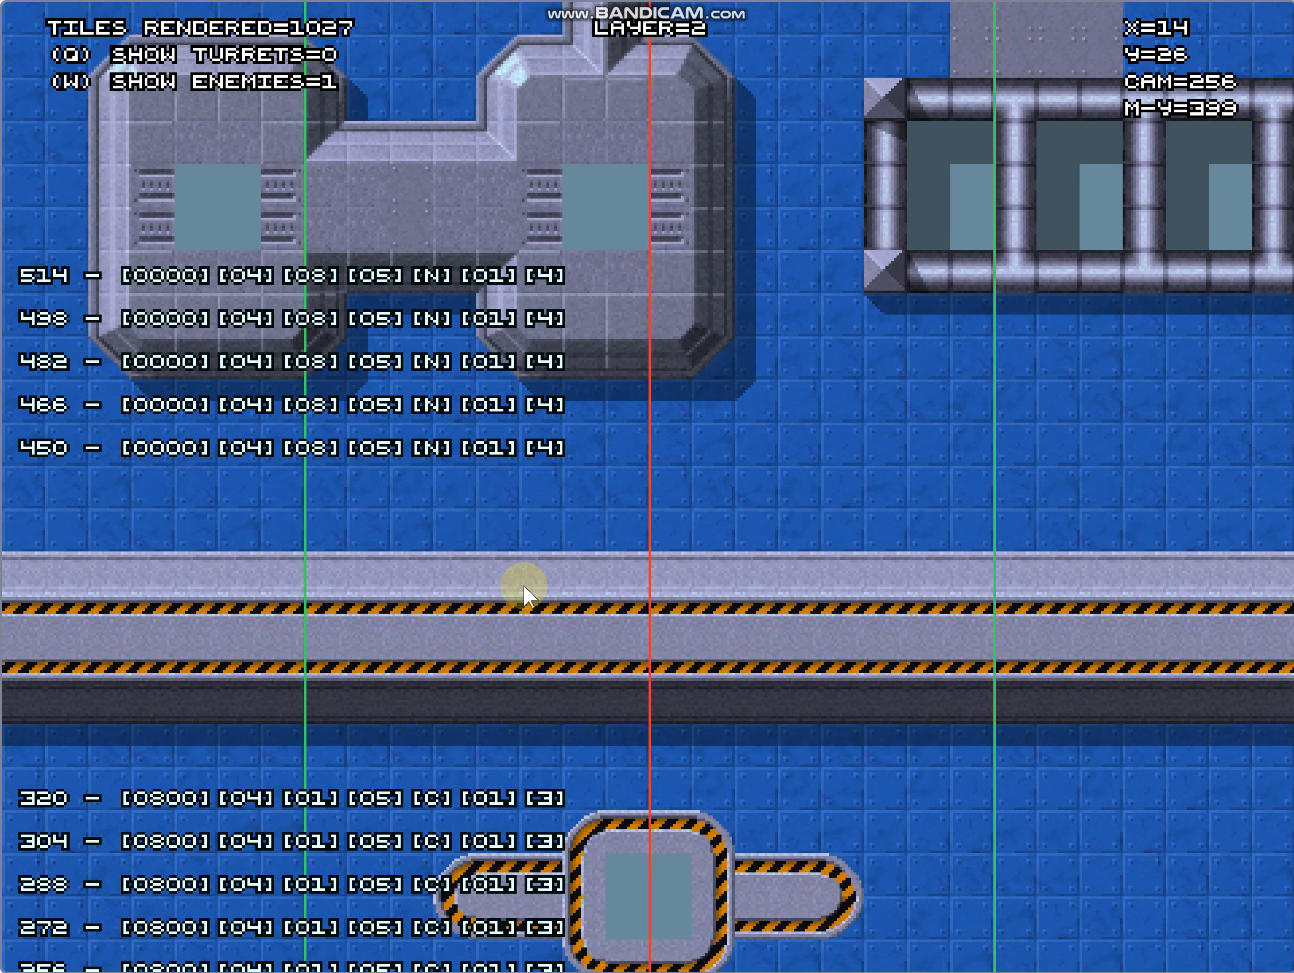
scroll(419, 578, up, 2)
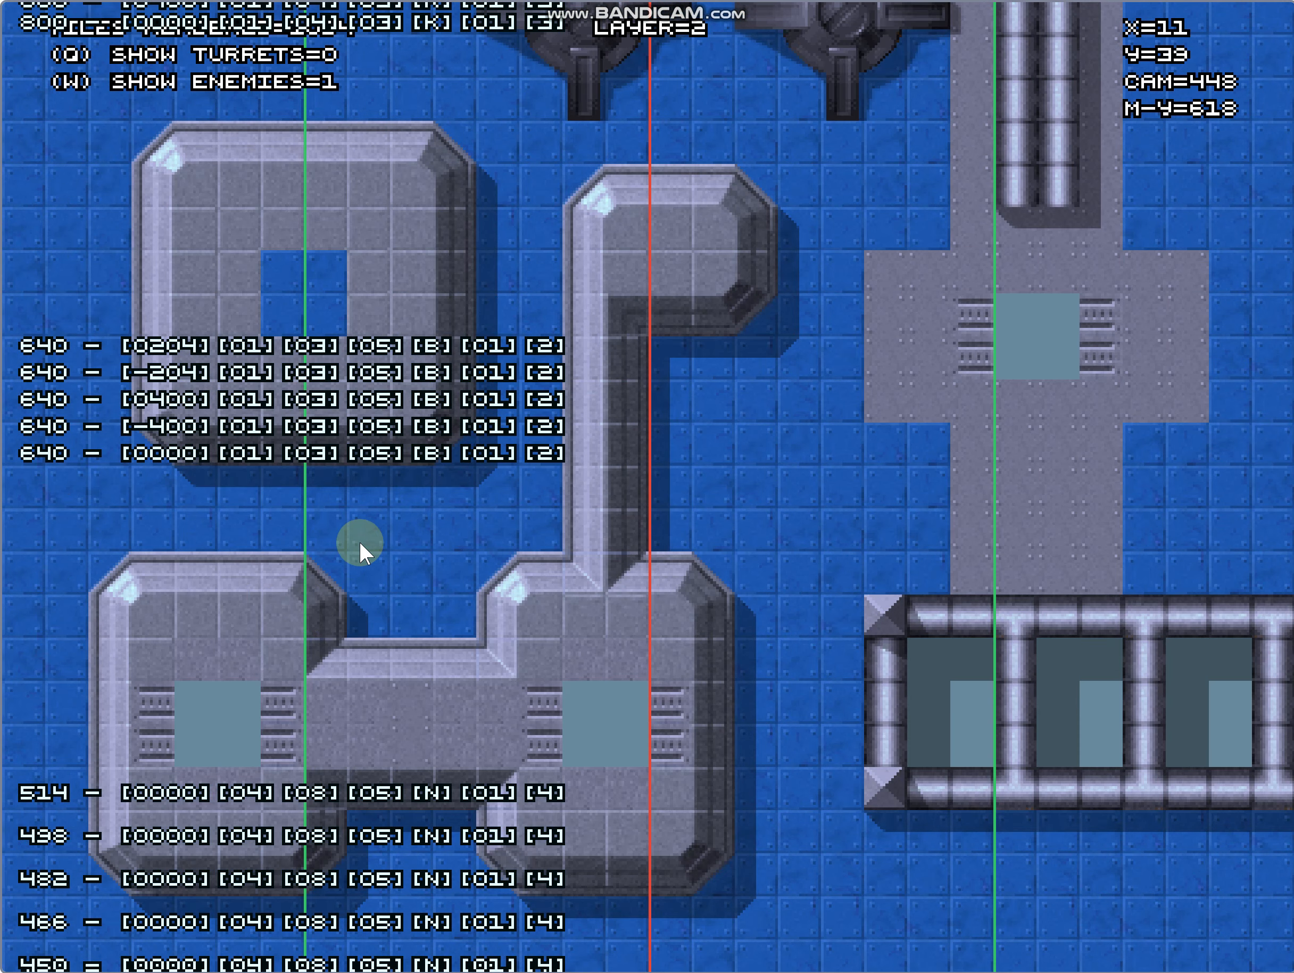
Examine the enemy spawn entries through the upper part of the level, up to the last wave.
scroll(407, 560, up, 5)
scroll(402, 580, up, 4)
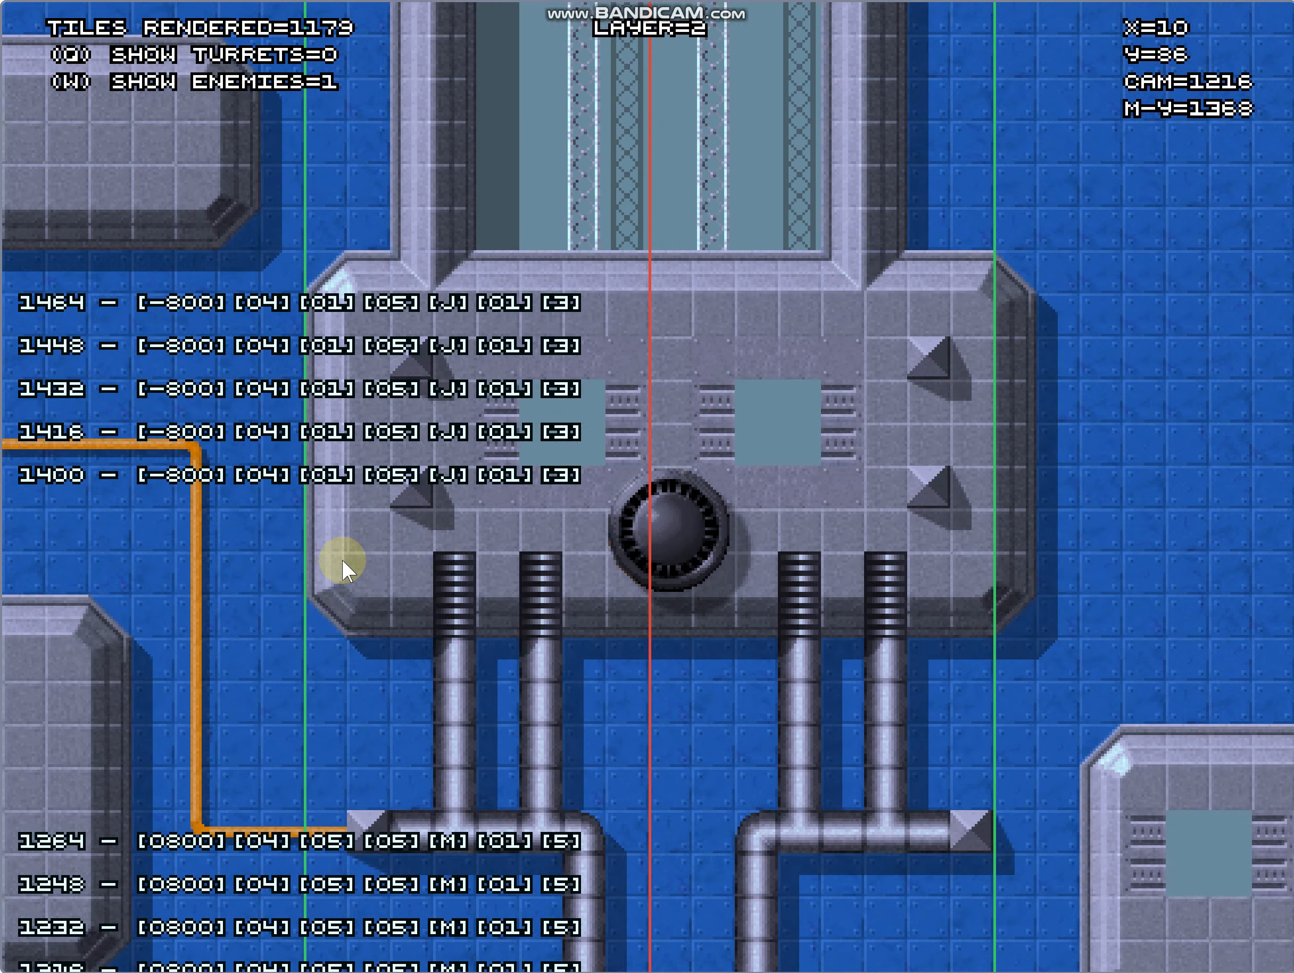
scroll(333, 586, up, 4)
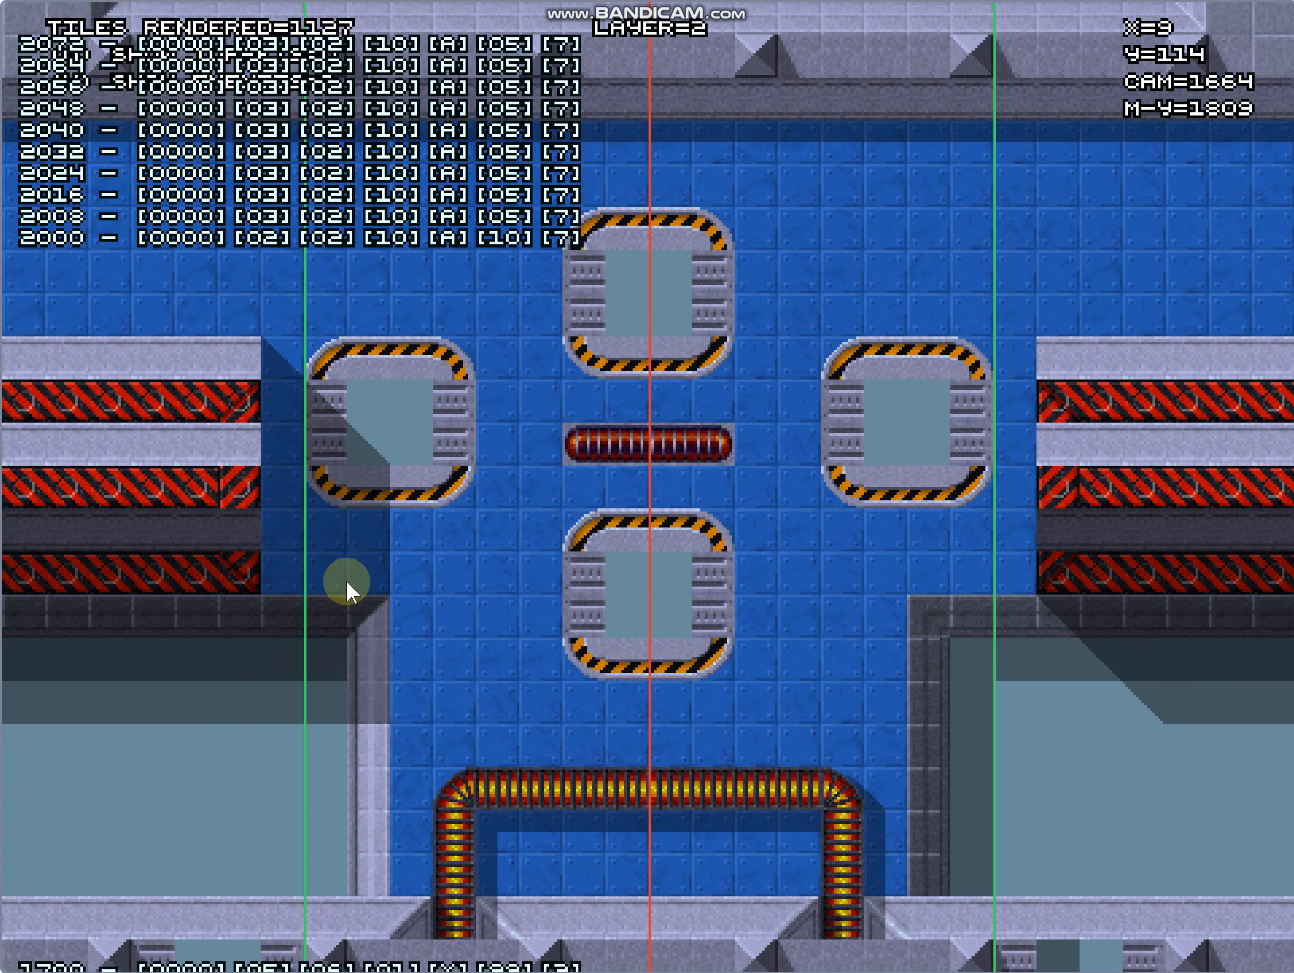
scroll(359, 500, up, 3)
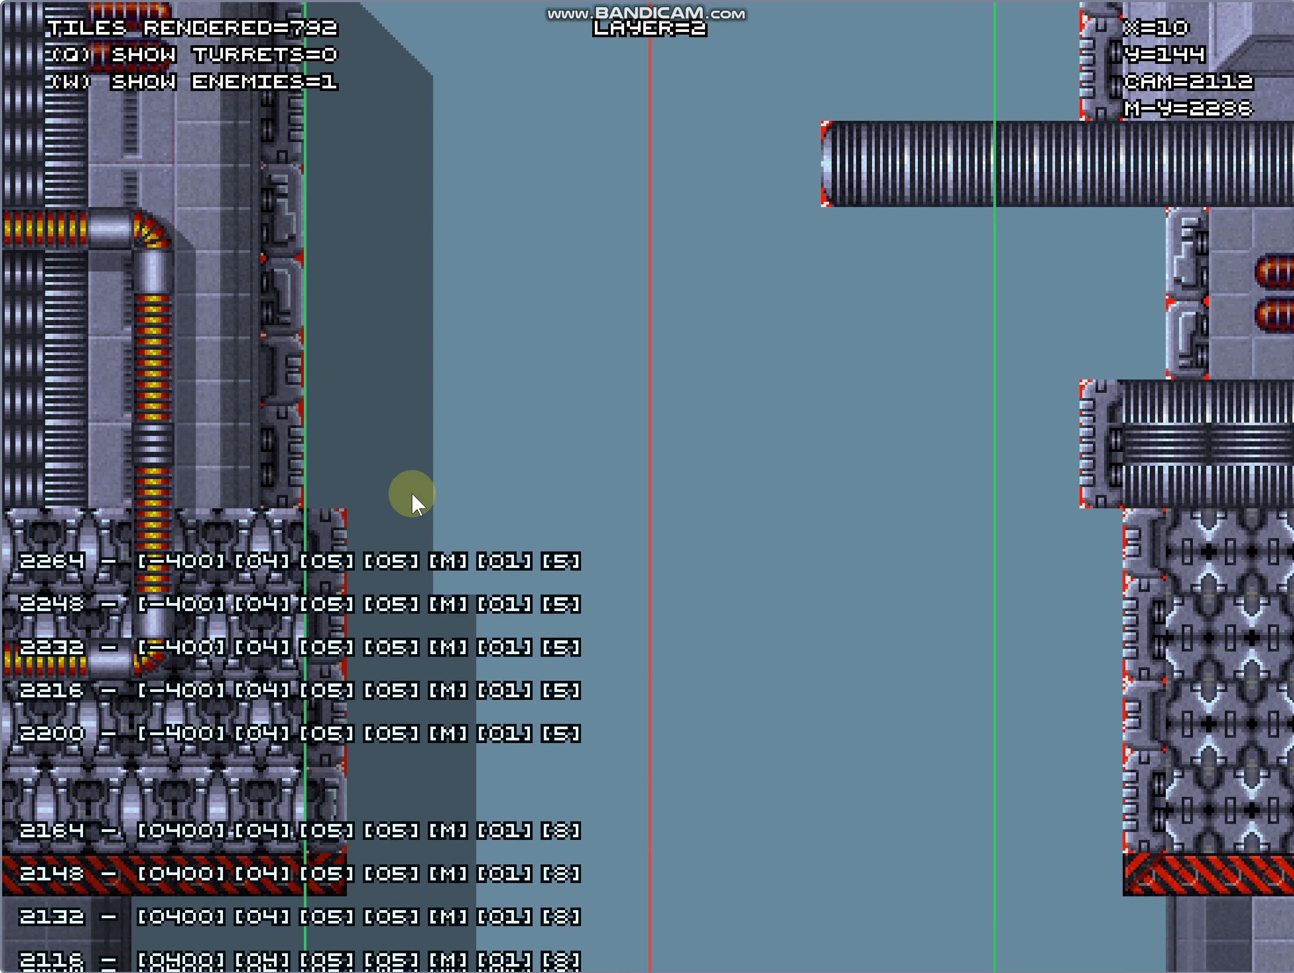
scroll(330, 413, up, 4)
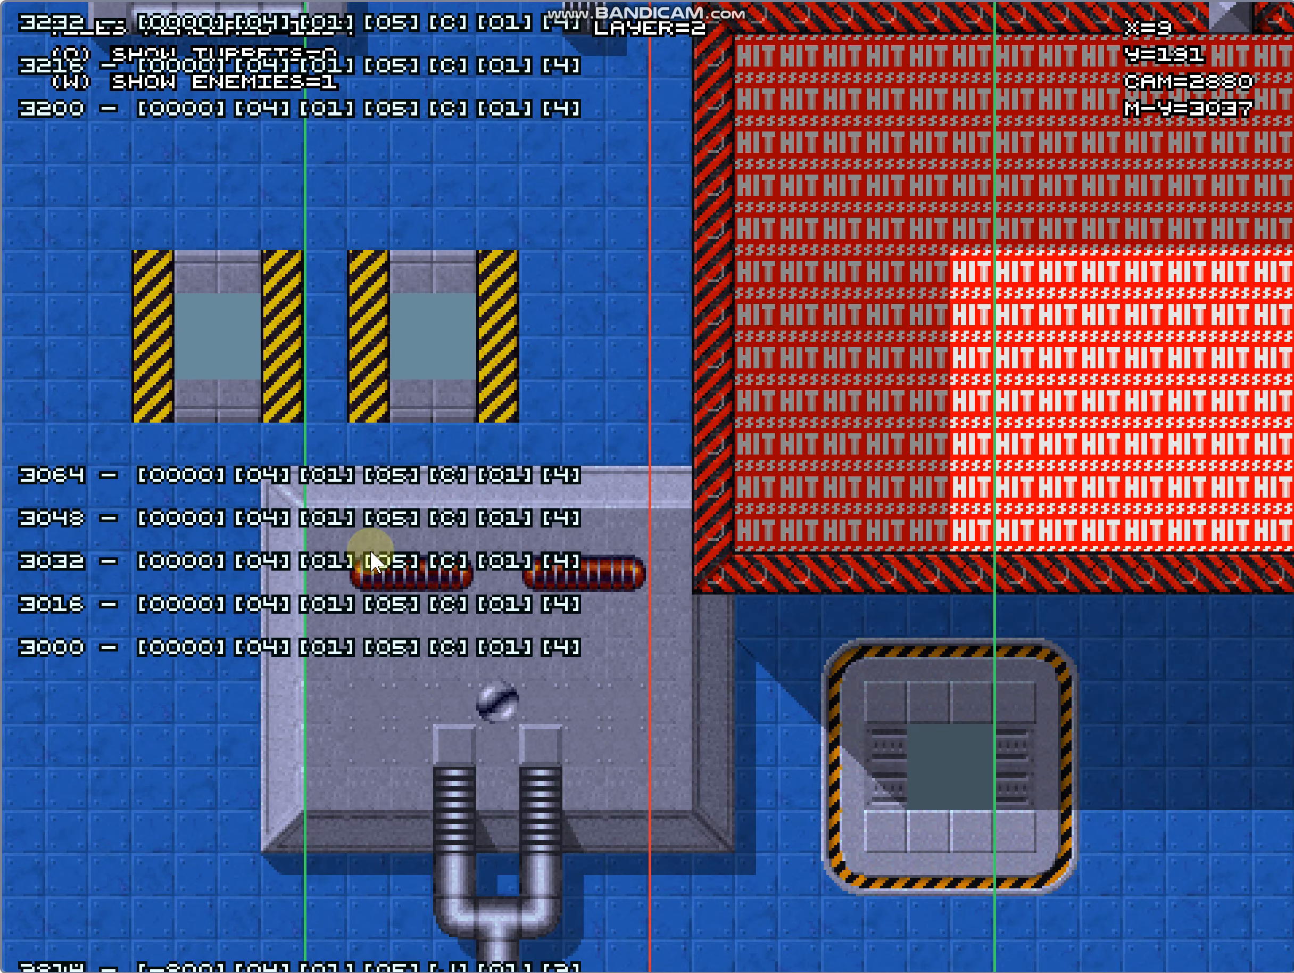
scroll(372, 547, up, 4)
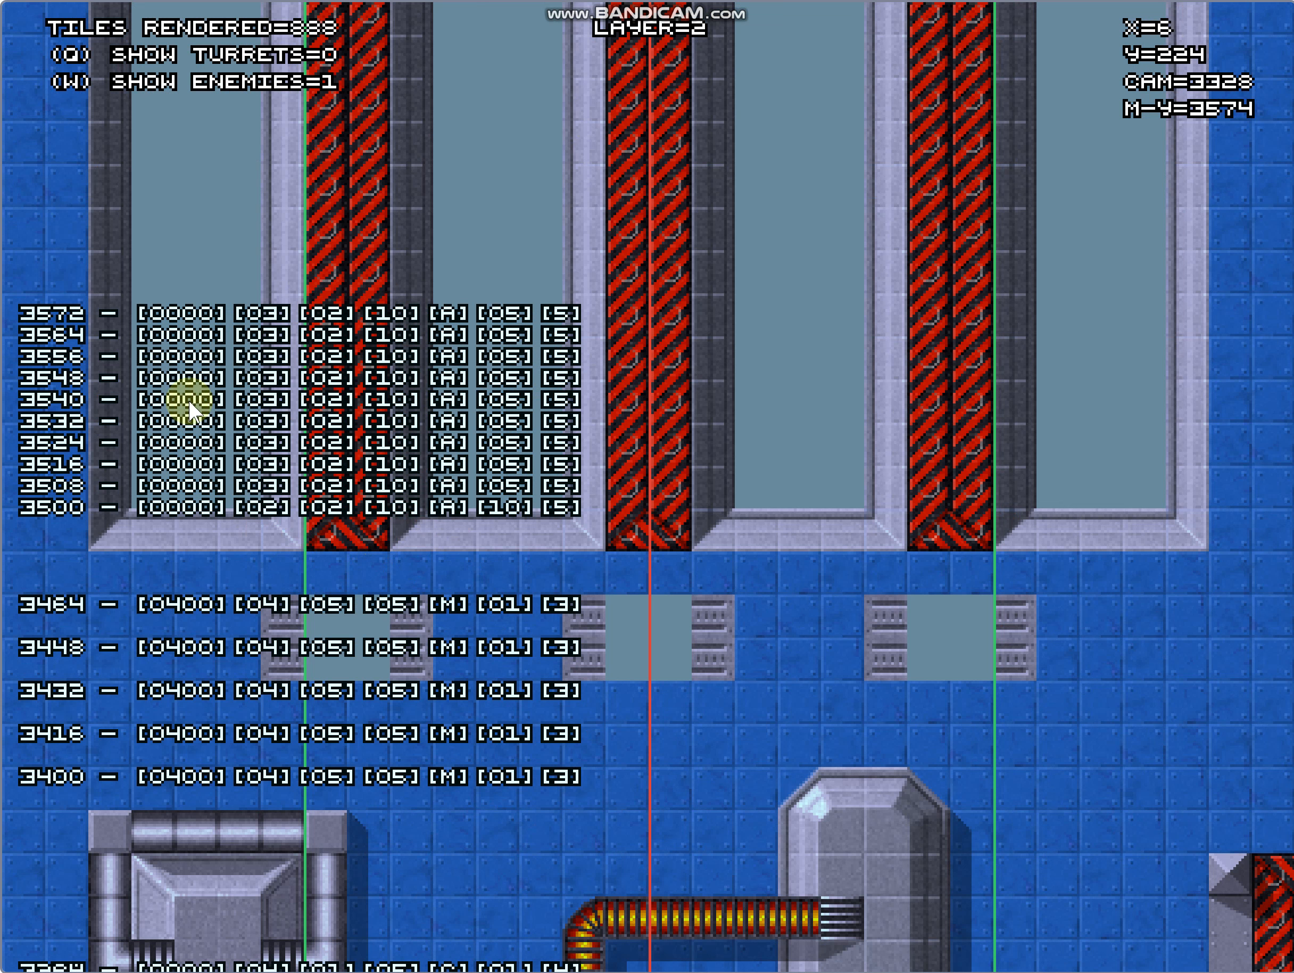
scroll(317, 524, down, 2)
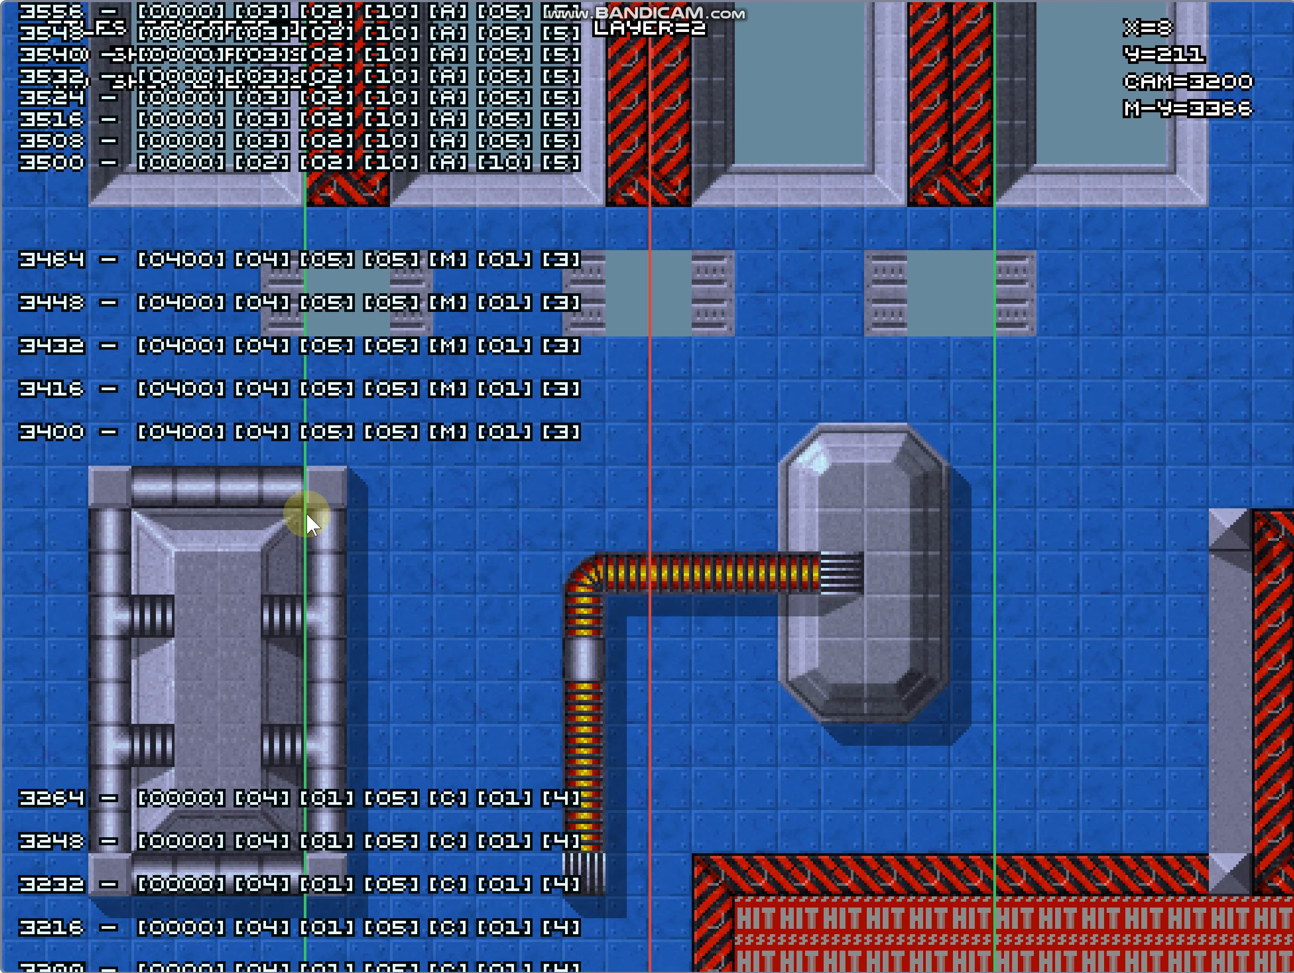
scroll(309, 504, down, 2)
scroll(312, 498, up, 1)
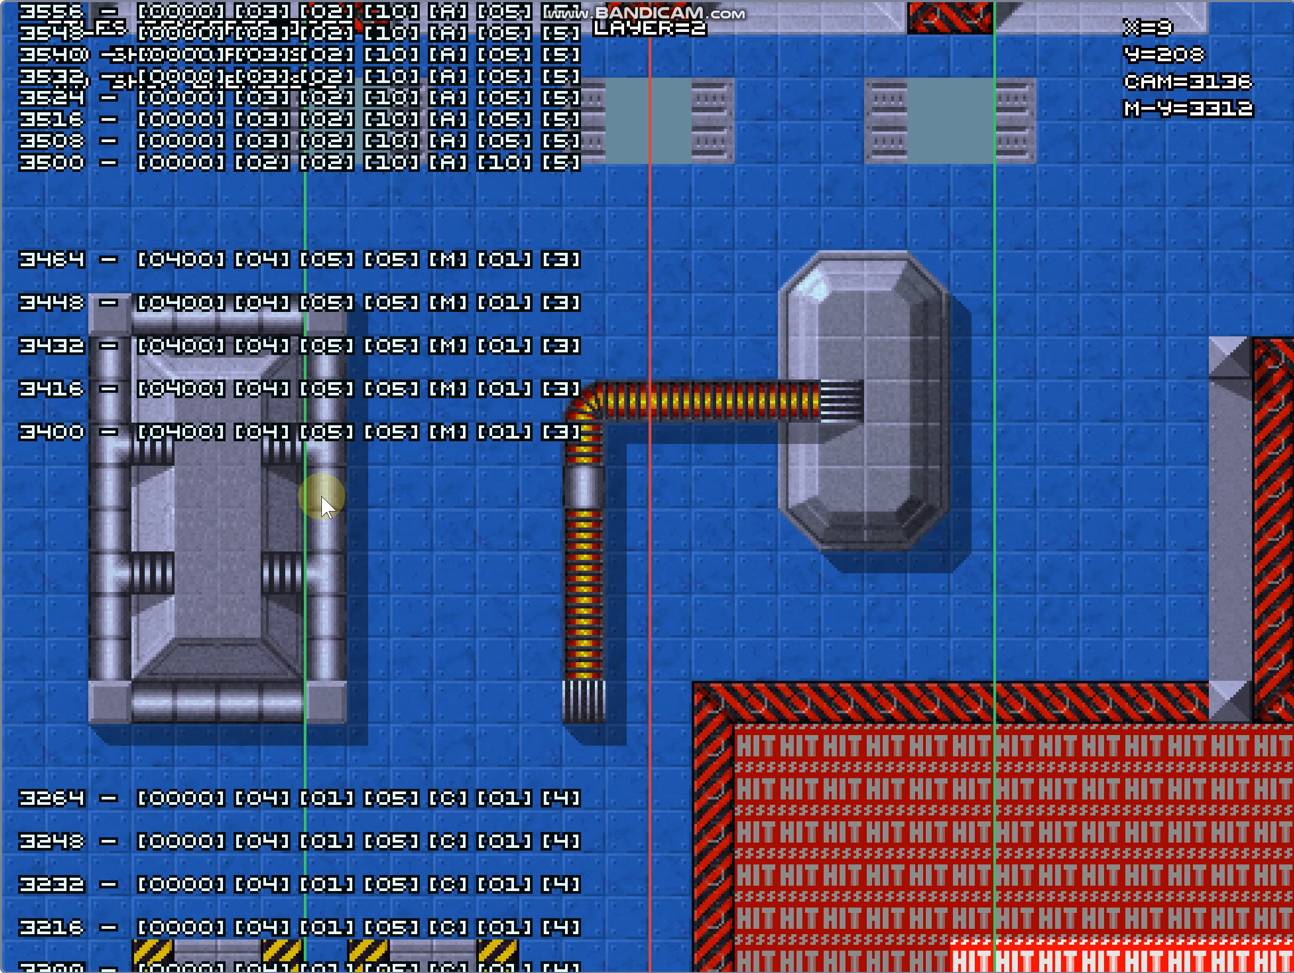
scroll(320, 505, up, 4)
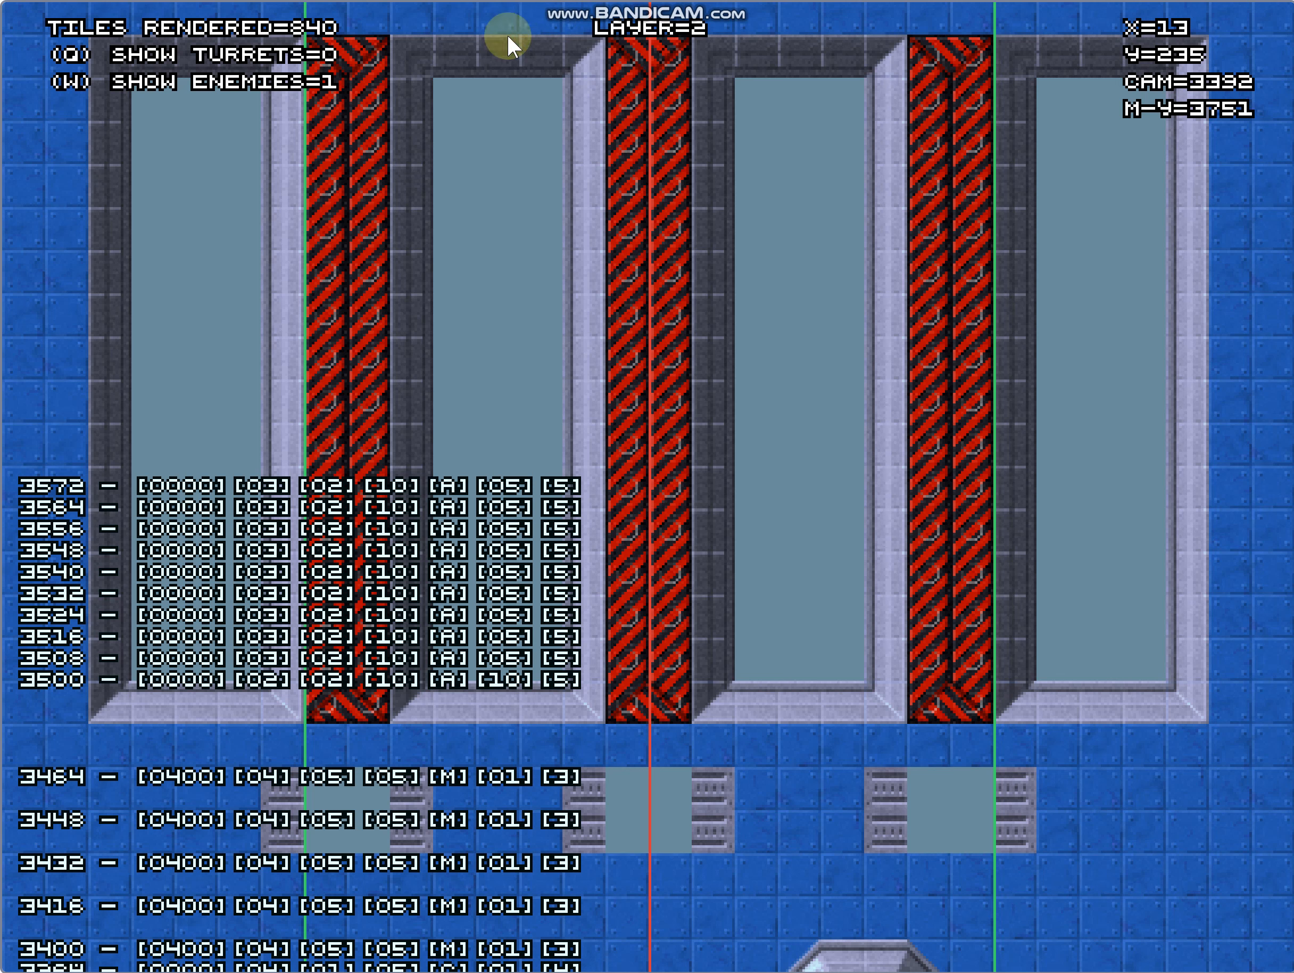
scroll(408, 705, up, 2)
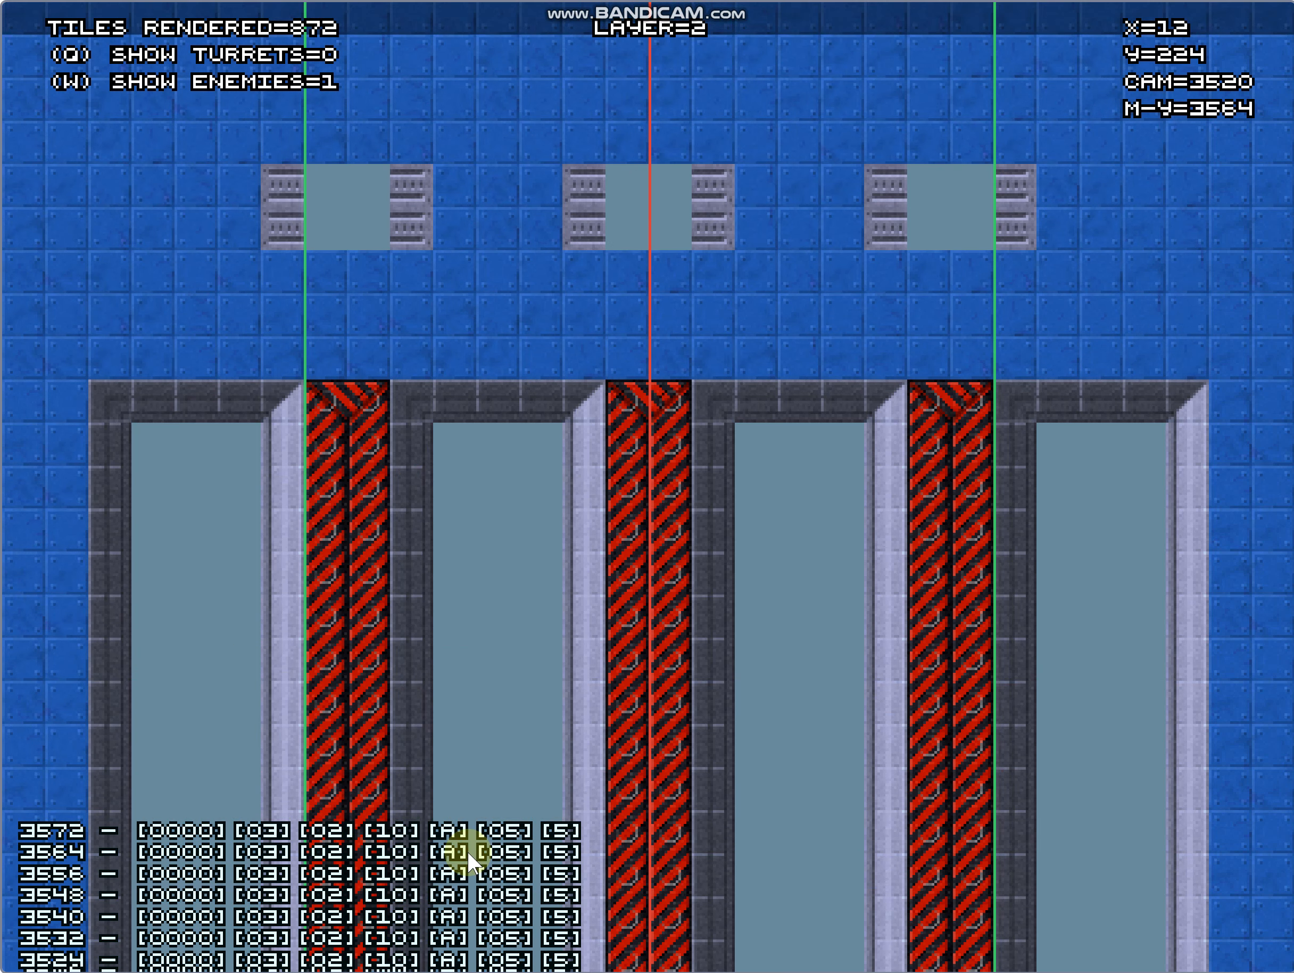
scroll(456, 875, down, 1)
scroll(447, 936, up, 1)
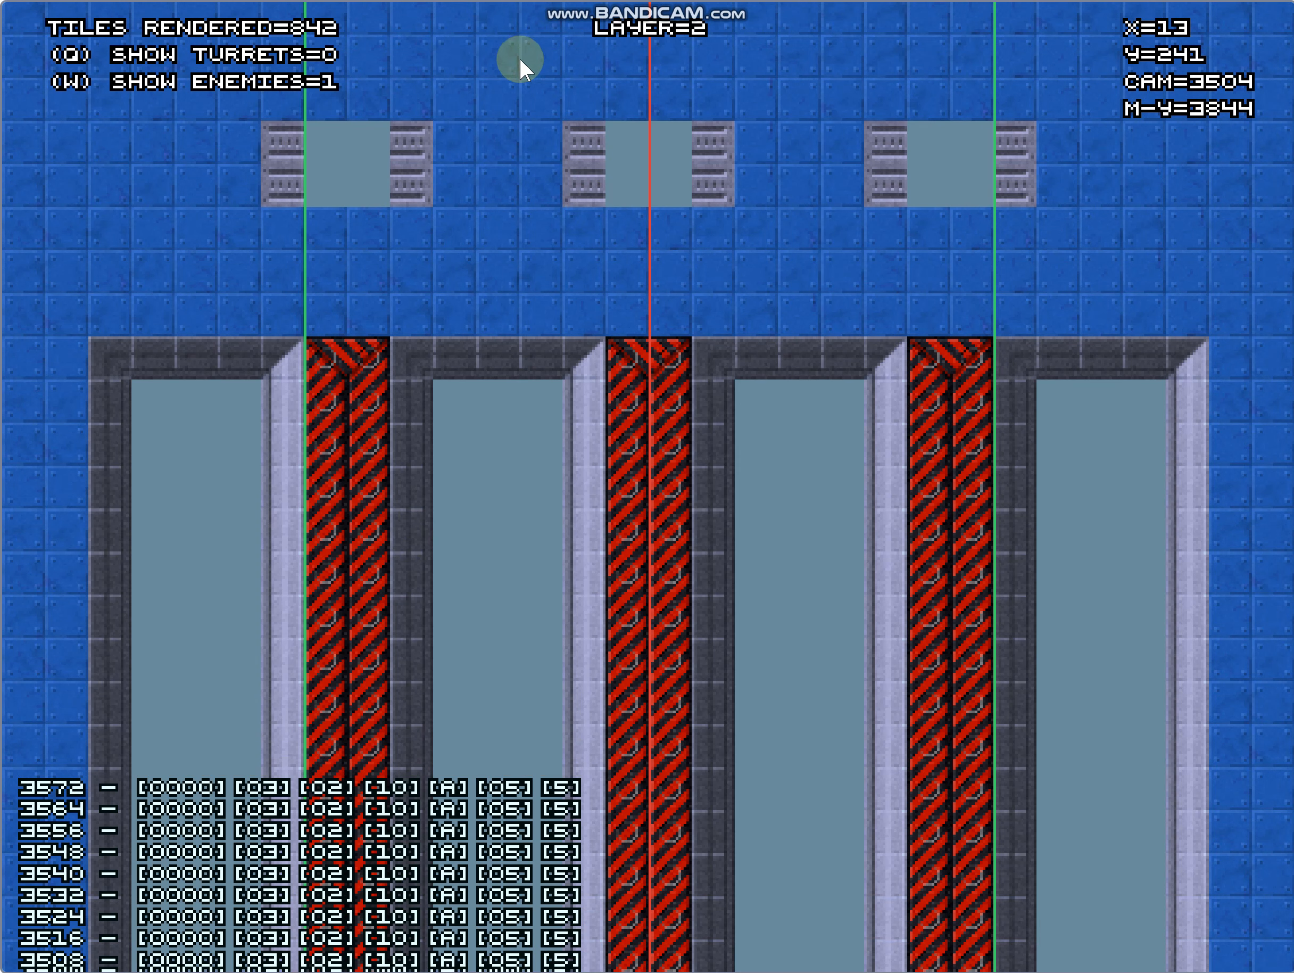
Examine the fields of the enemy spawn entries between positions 3572 and 3000 in the upper part of the level.
scroll(309, 703, down, 4)
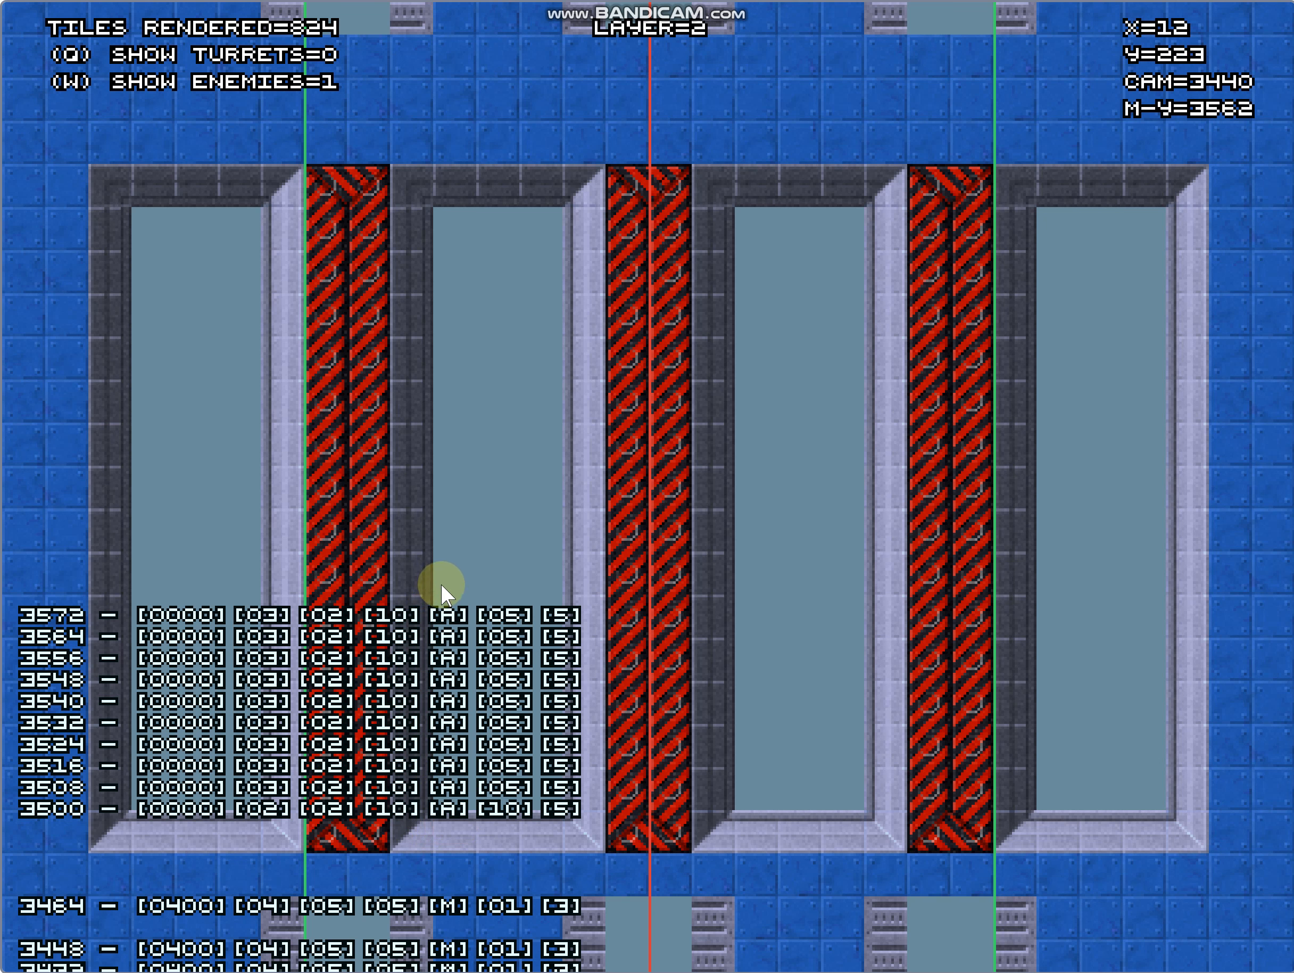
scroll(448, 765, down, 3)
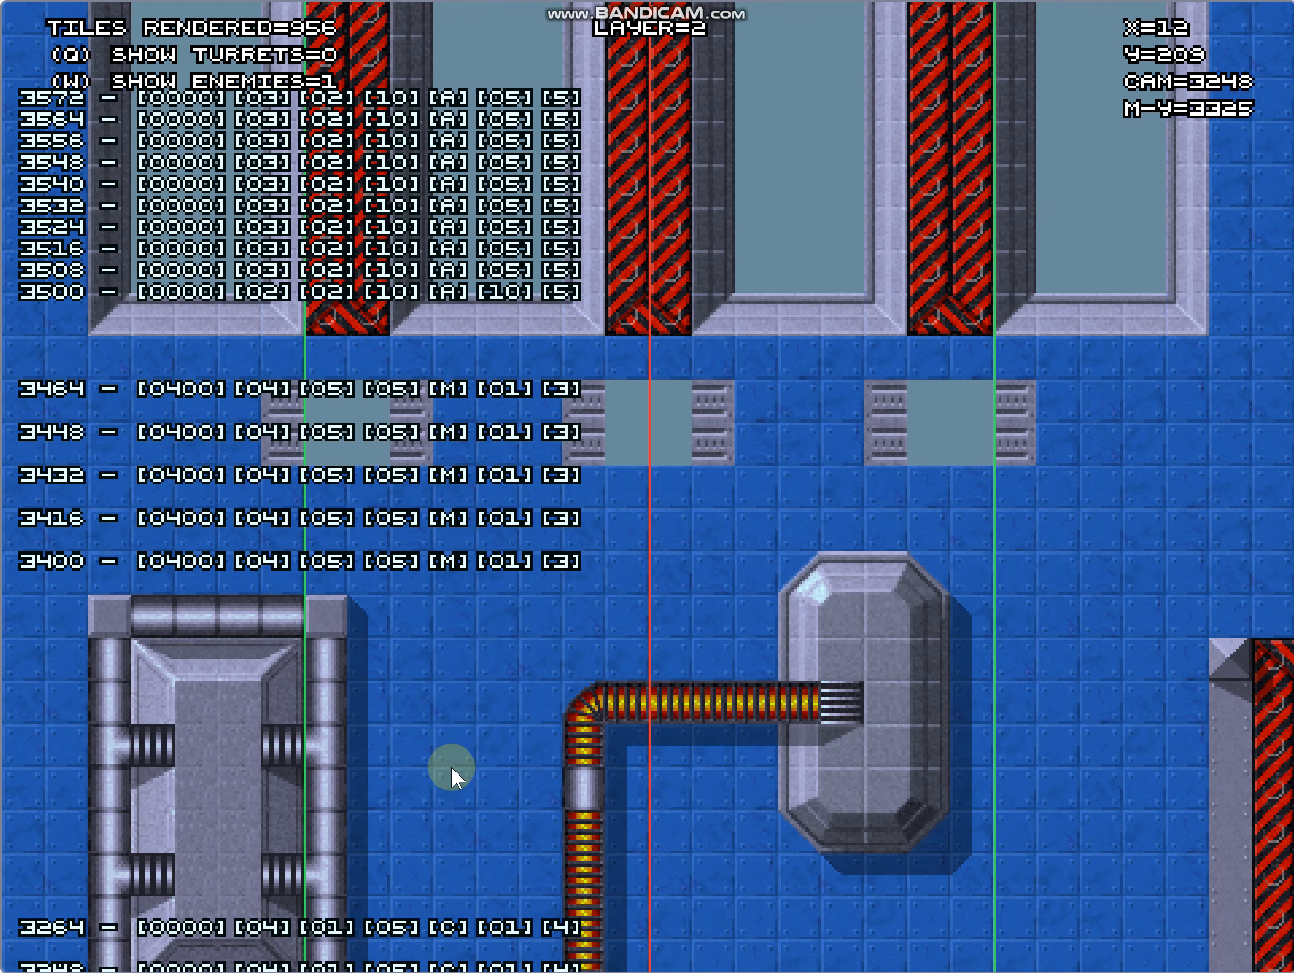
scroll(454, 606, down, 2)
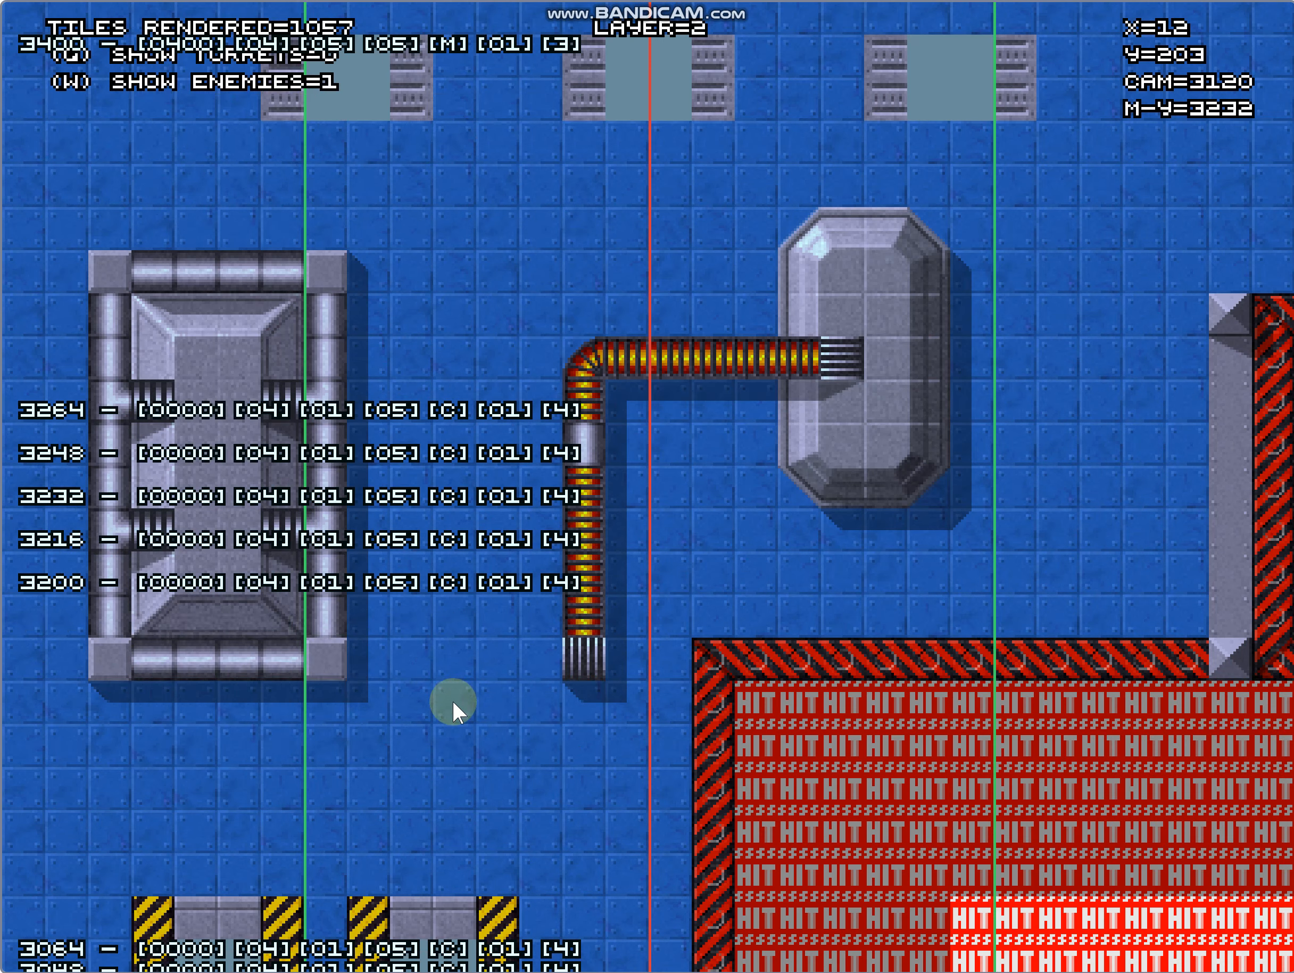
scroll(452, 701, down, 3)
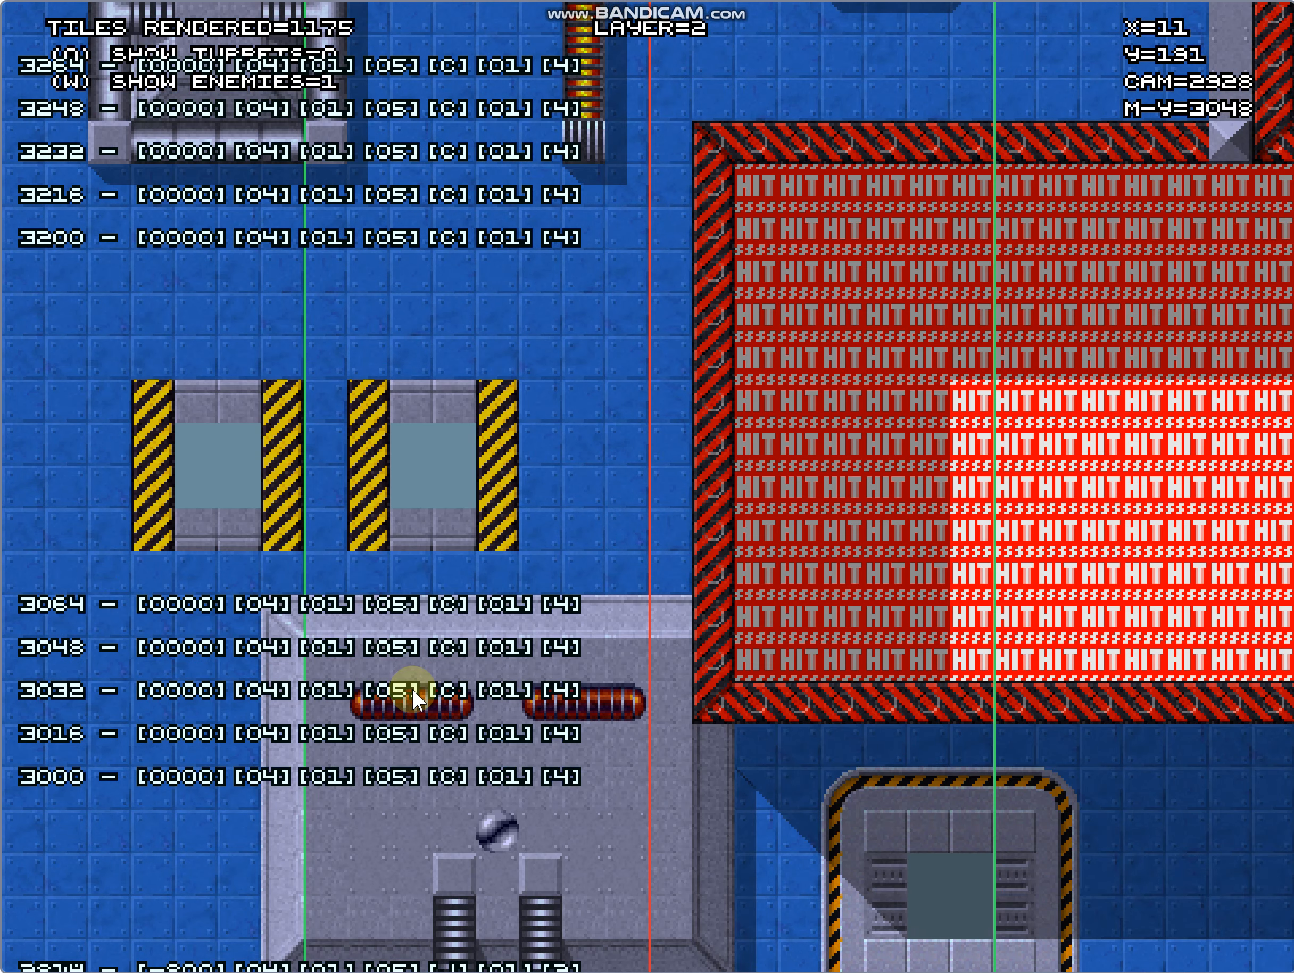
scroll(365, 710, up, 1)
scroll(356, 704, up, 2)
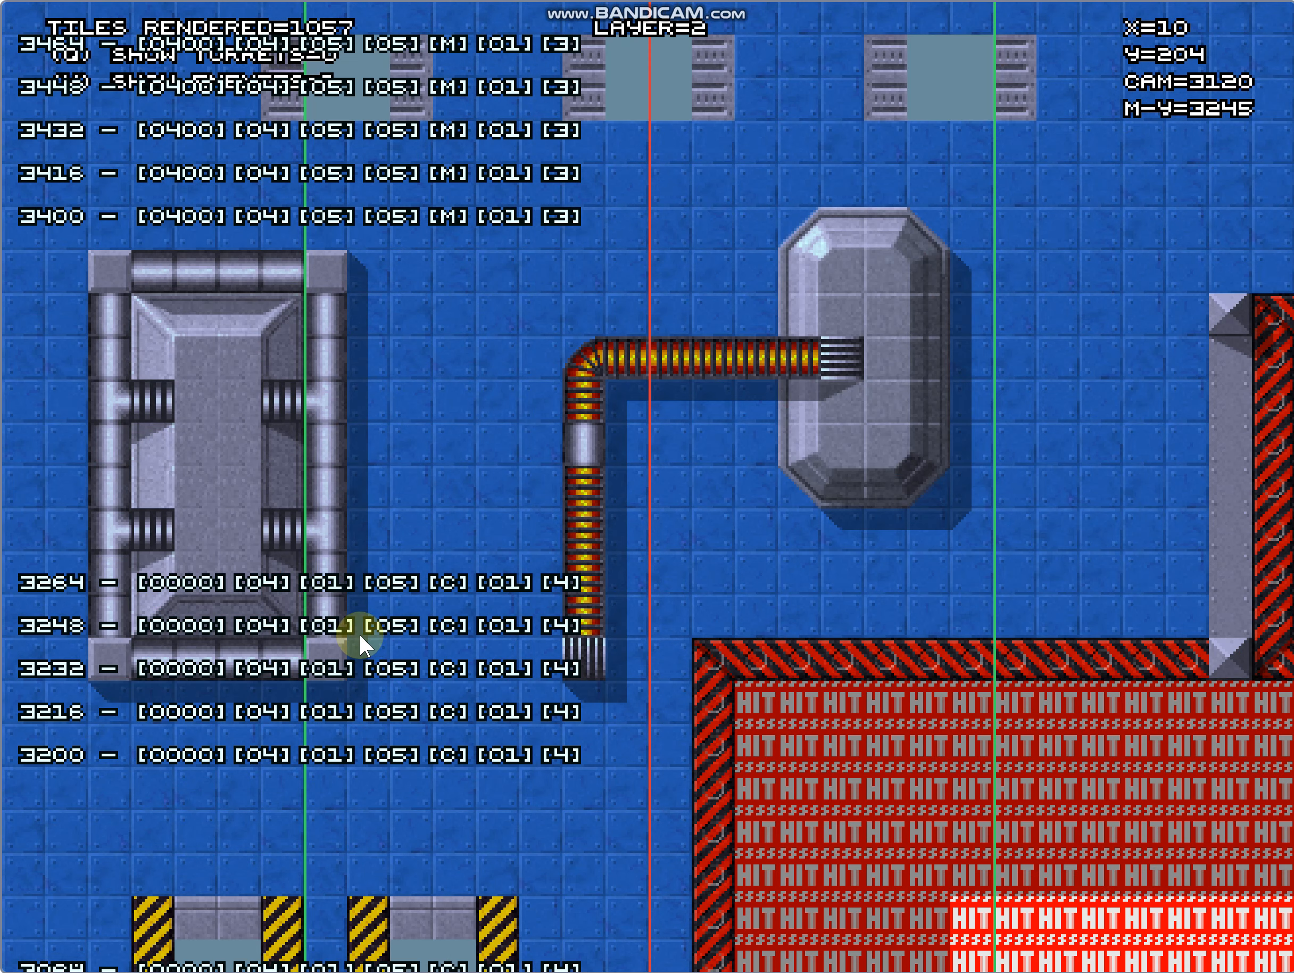
scroll(377, 636, up, 2)
scroll(399, 633, up, 1)
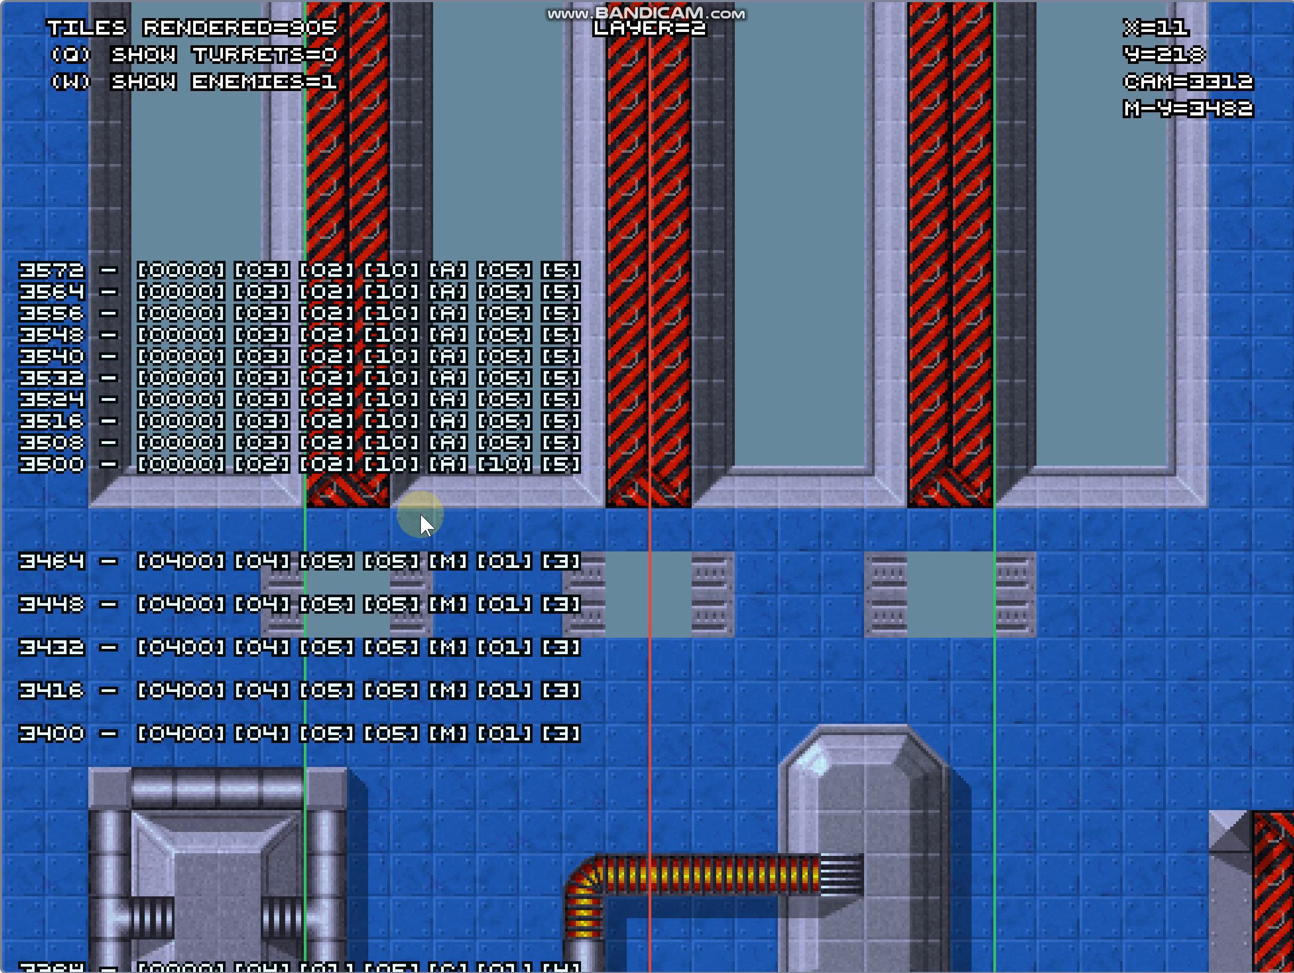
Inspect the end of the level past the last enemy wave and review the spawn entries leading up to it.
scroll(420, 514, up, 1)
scroll(533, 521, up, 1)
scroll(532, 518, up, 9)
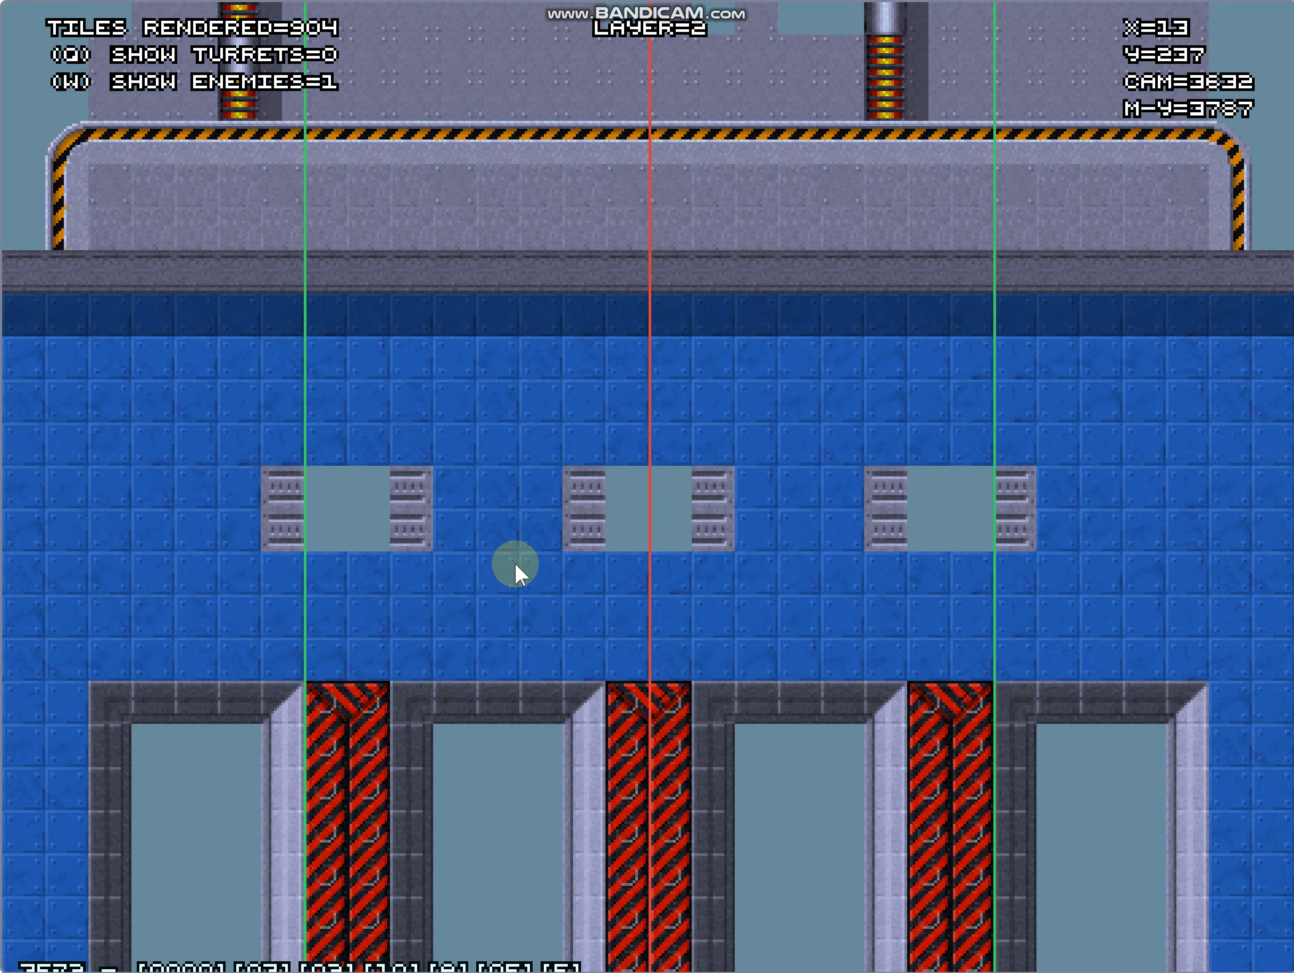
scroll(487, 580, down, 2)
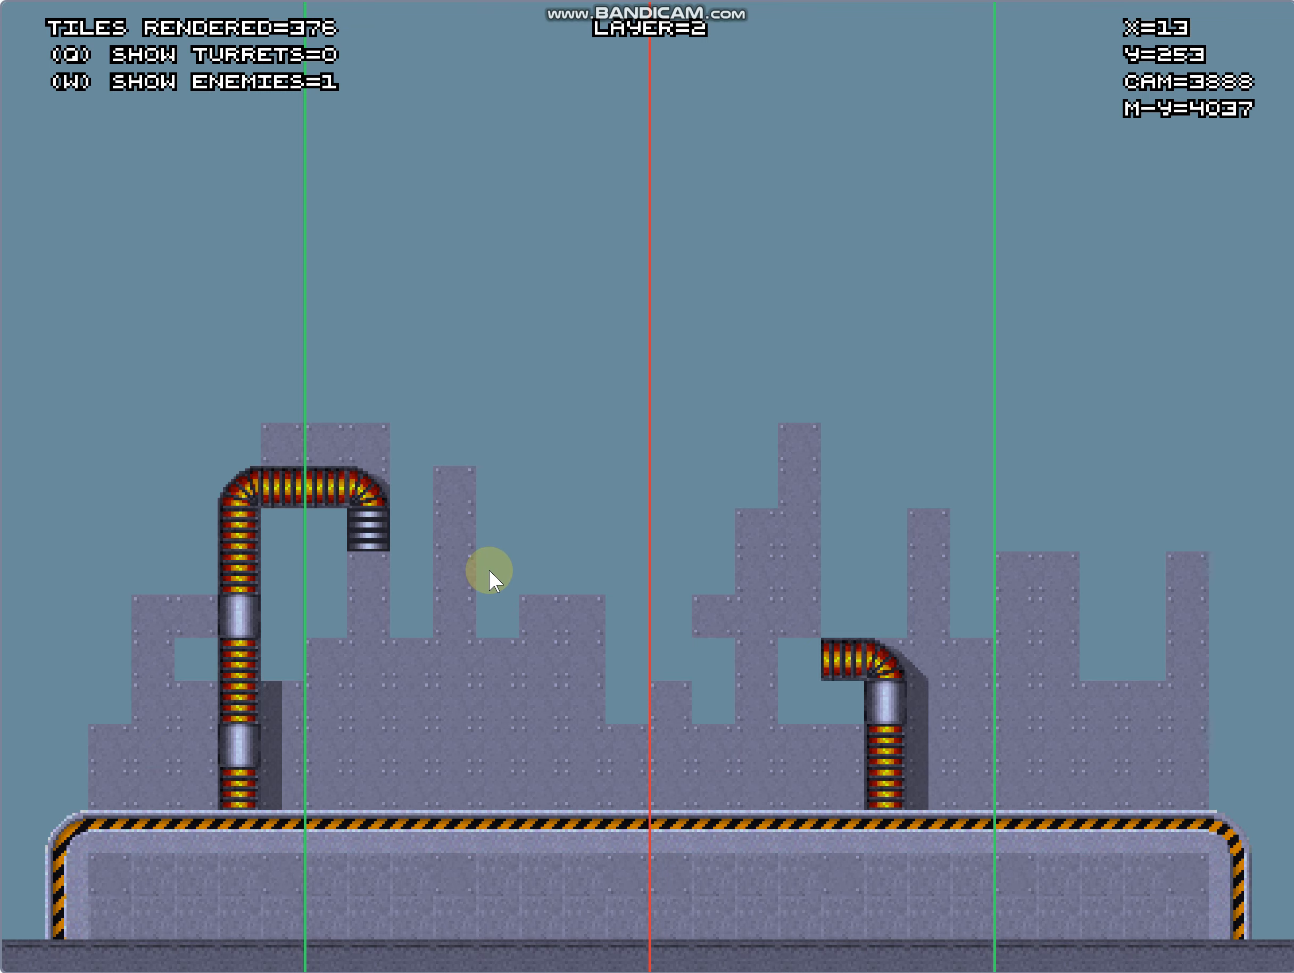
scroll(490, 570, down, 9)
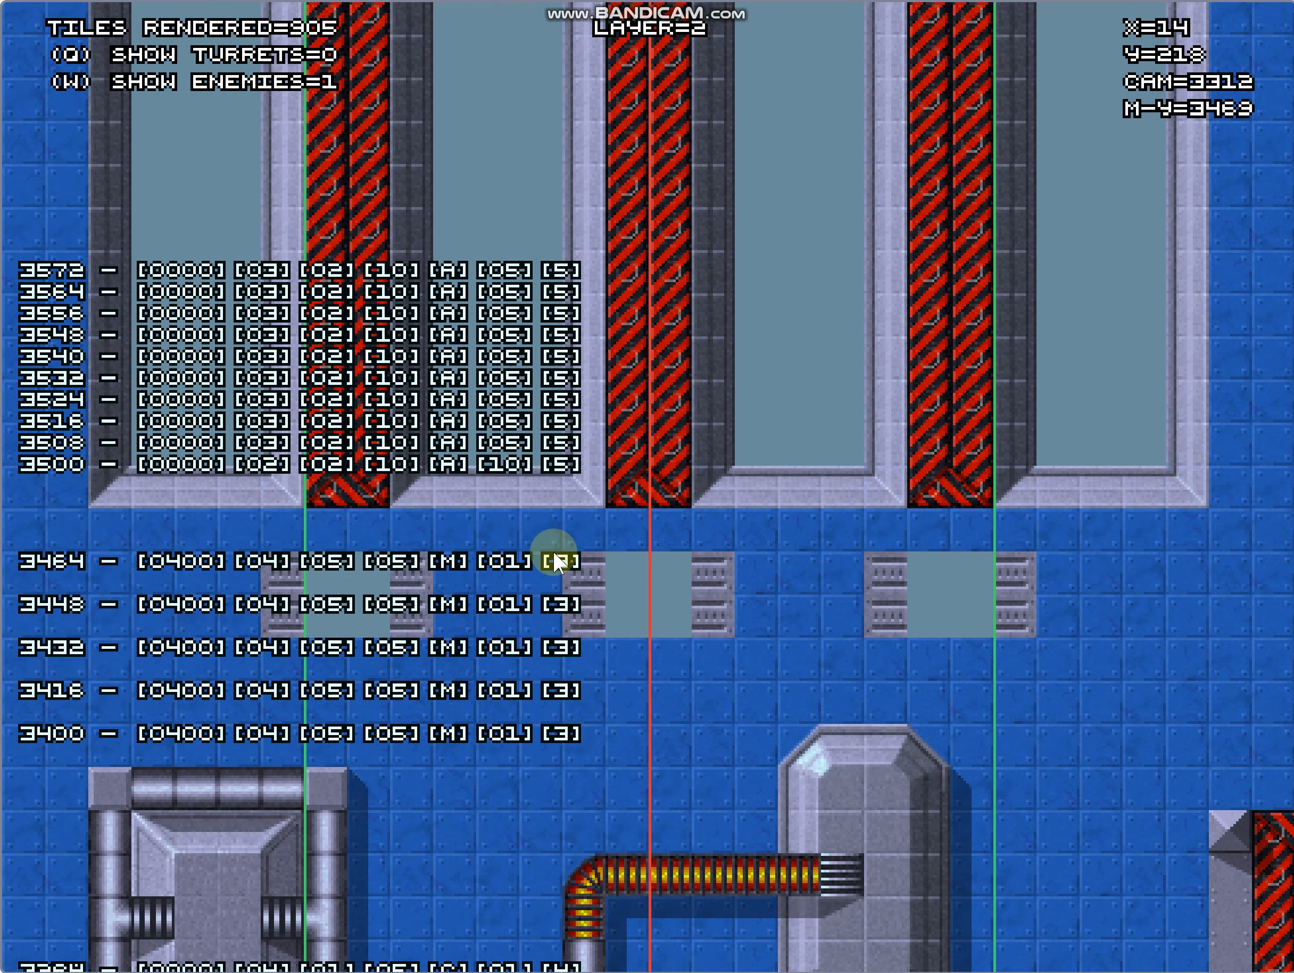
scroll(555, 560, down, 3)
scroll(554, 552, down, 4)
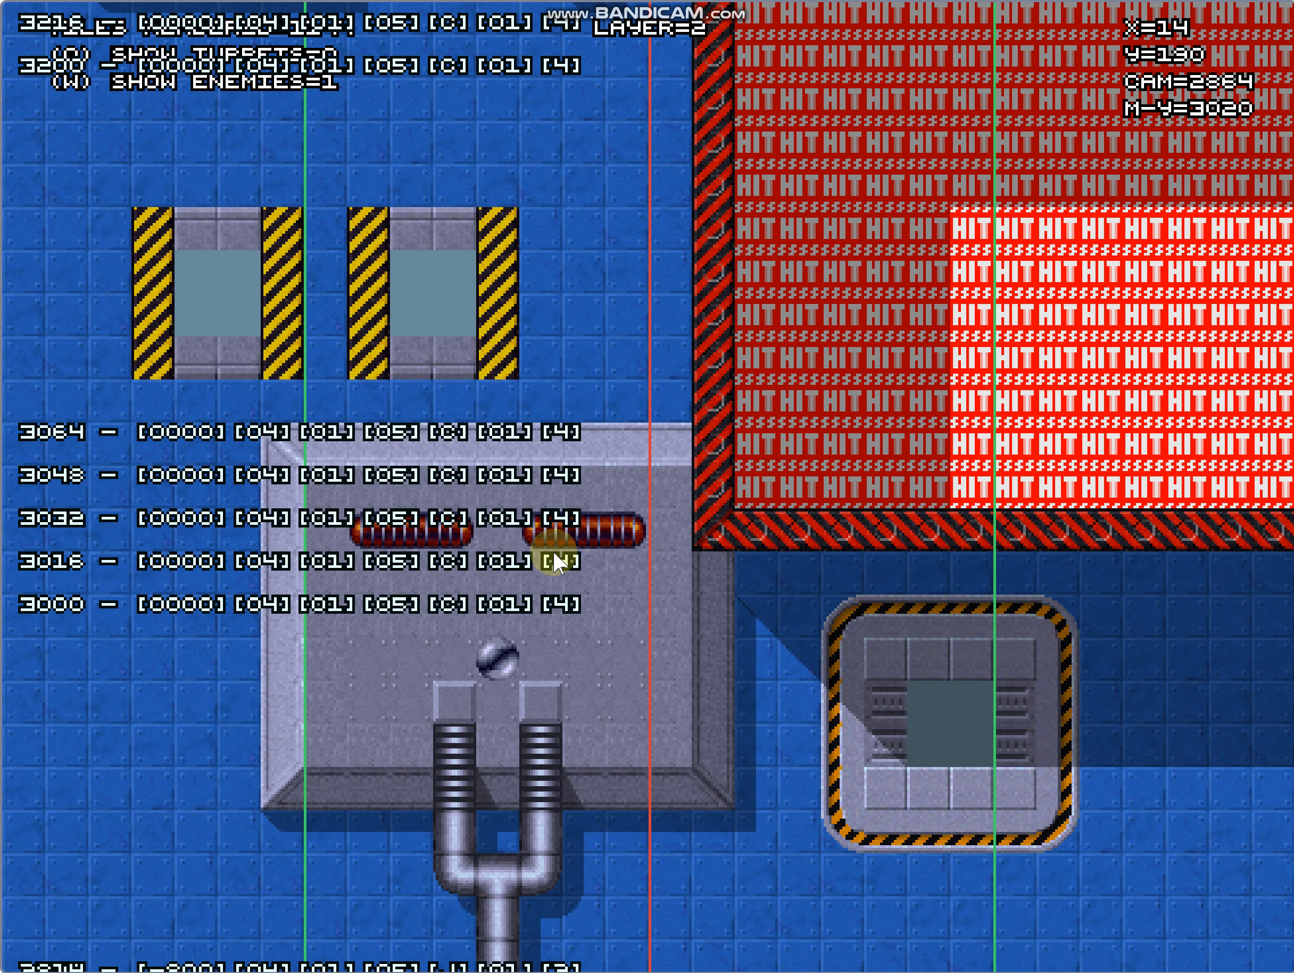
scroll(519, 433, up, 3)
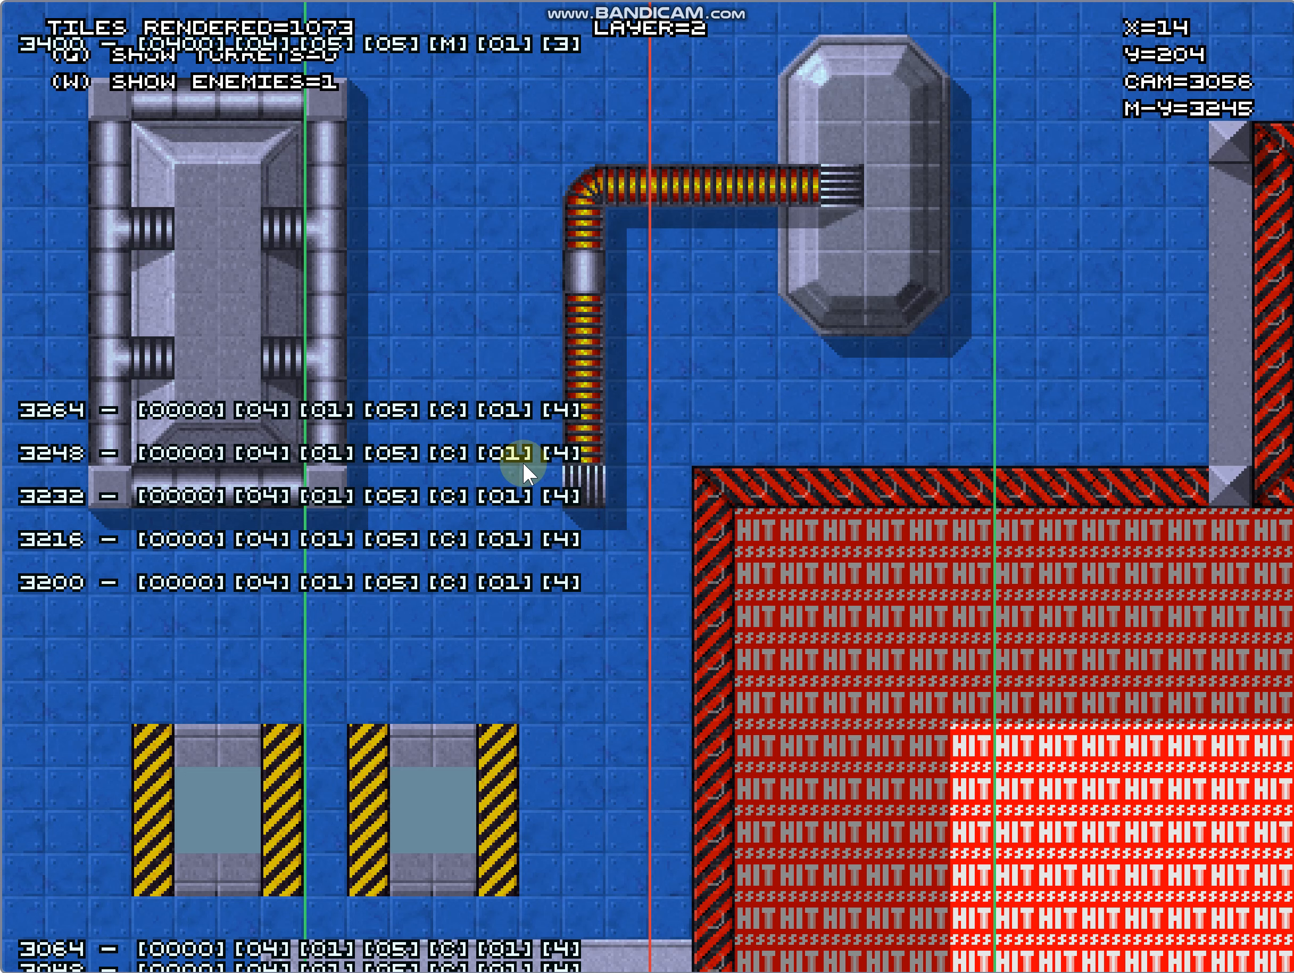
scroll(487, 538, up, 4)
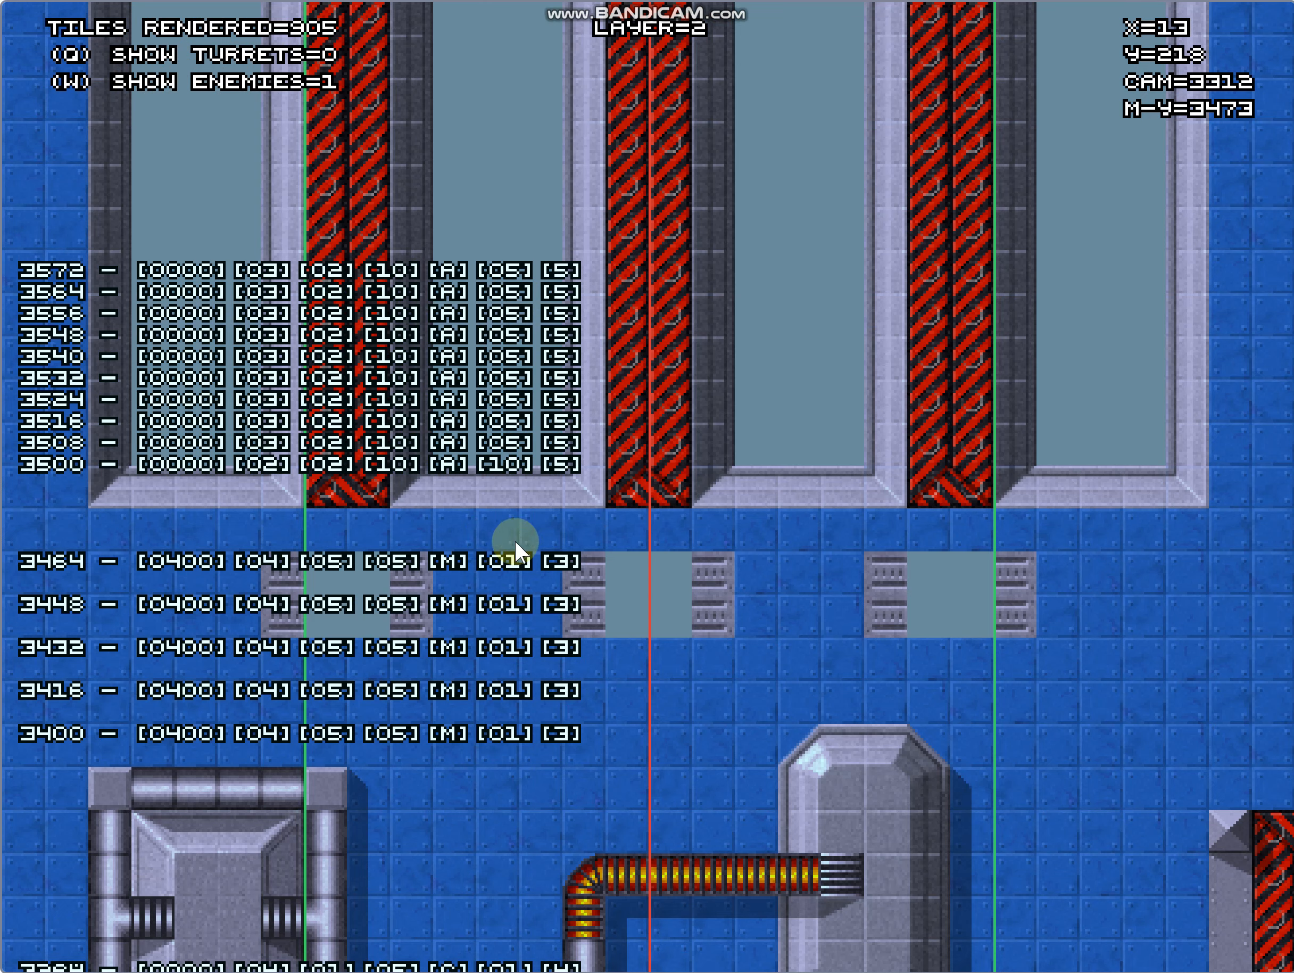
scroll(519, 542, up, 3)
scroll(552, 548, up, 3)
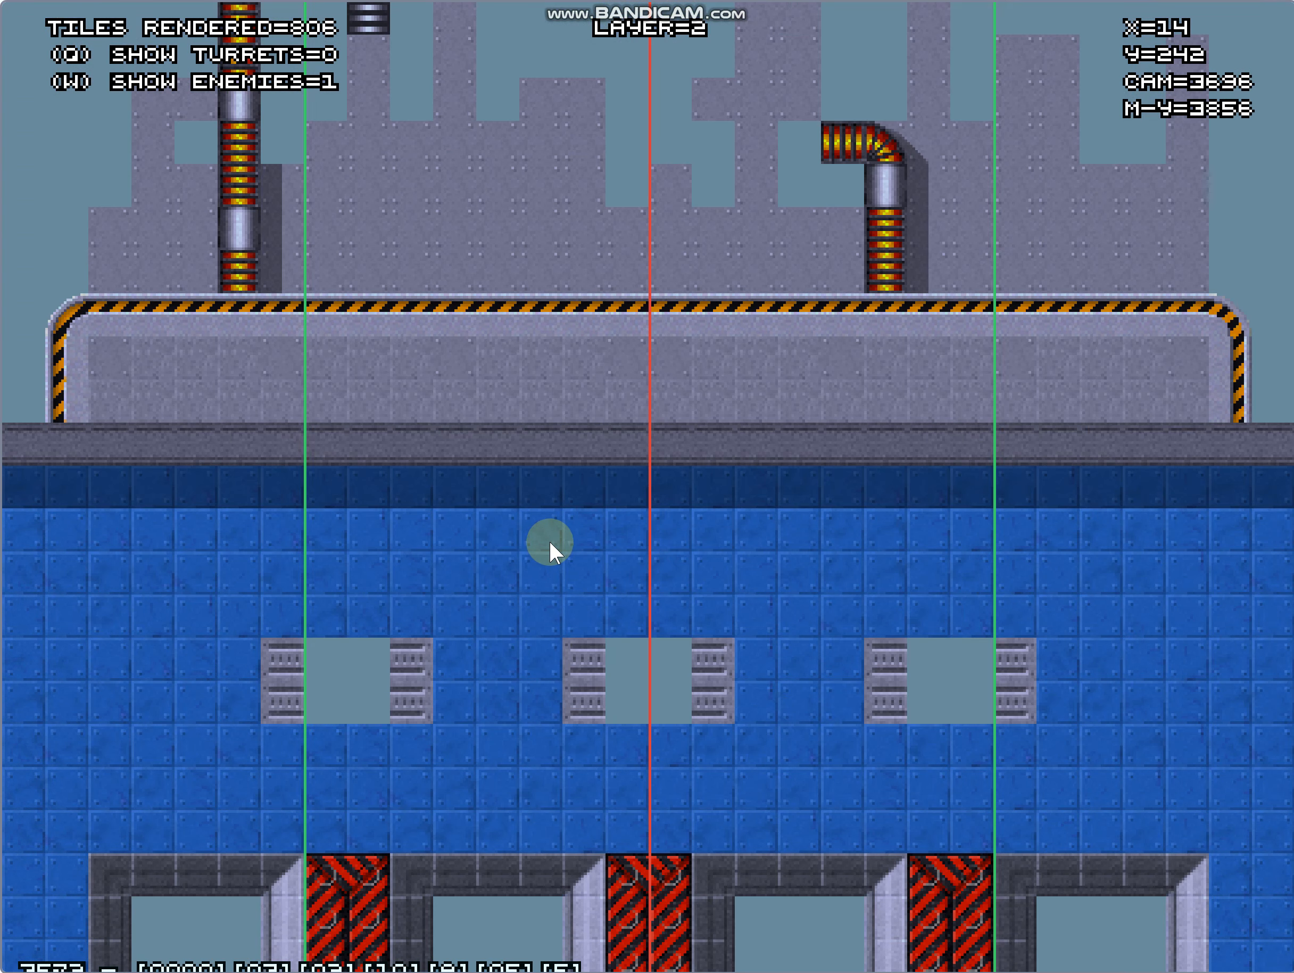
scroll(588, 551, down, 3)
scroll(593, 566, down, 3)
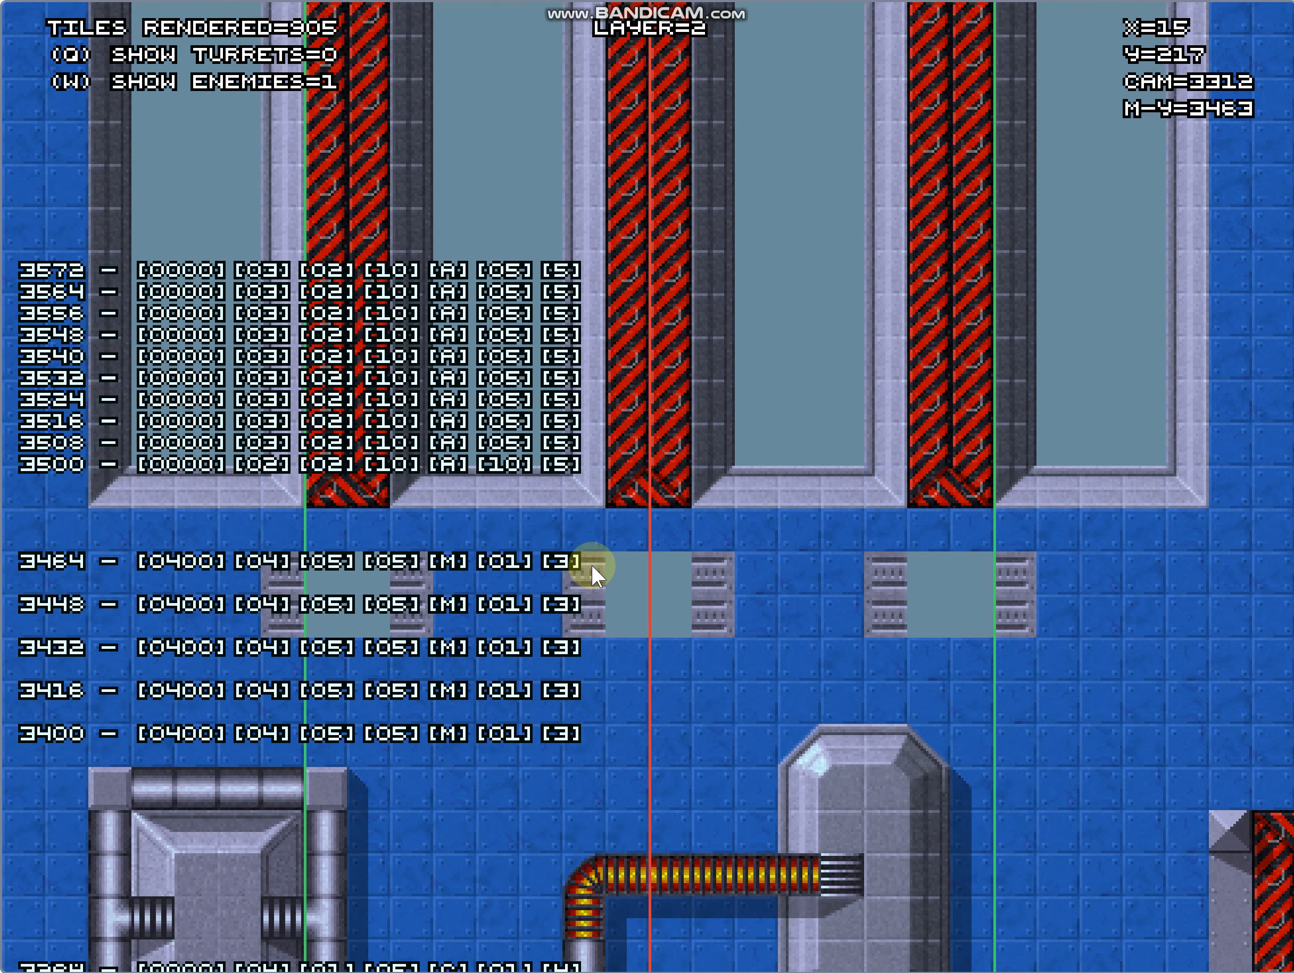